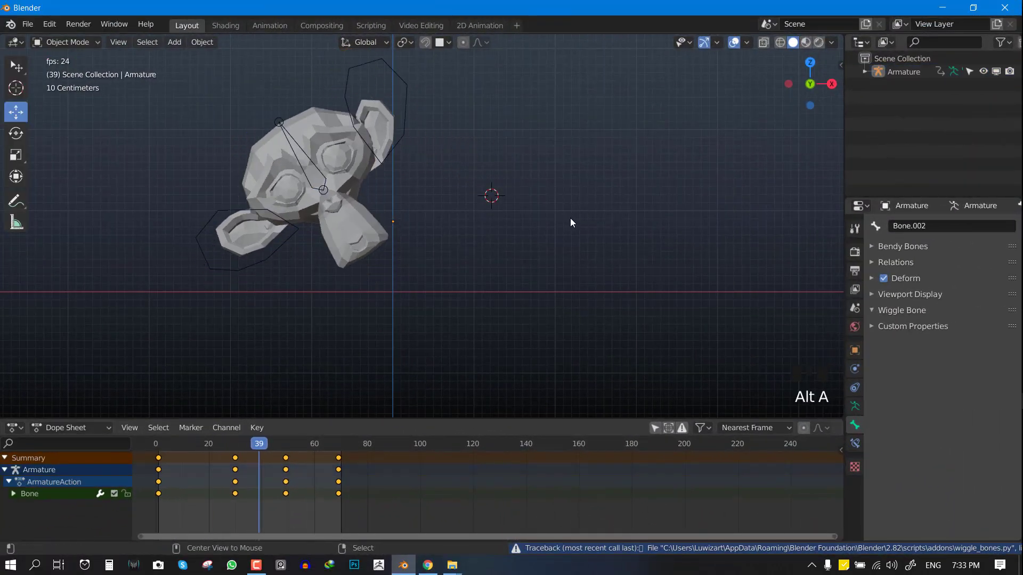
Step: Preview the finished ear-wiggle animation on the monkey head with the viewport overlays hidden and shown again in front view
click(734, 42)
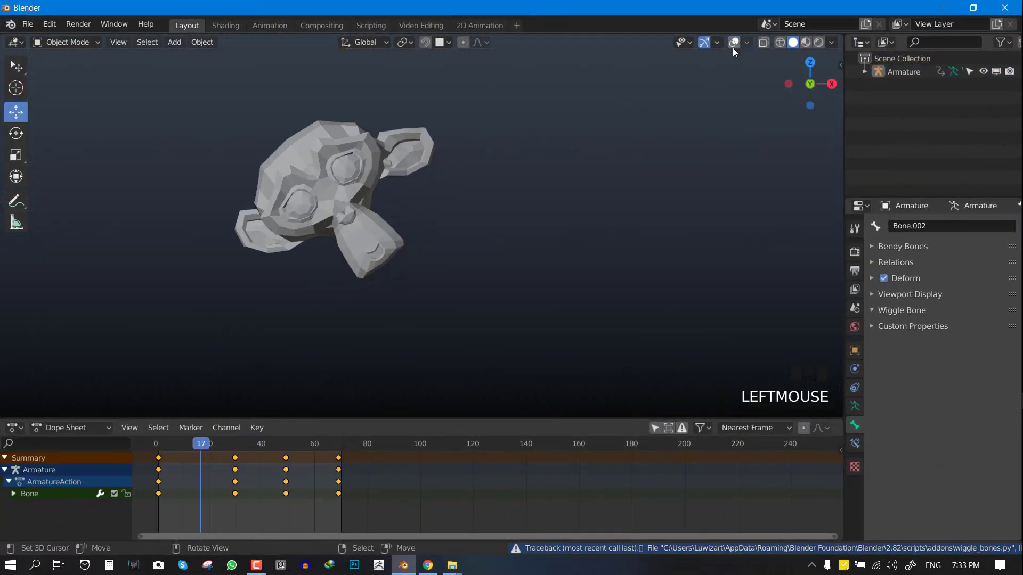
middle_drag(534, 196, 526, 201)
click(734, 43)
key(KP_1)
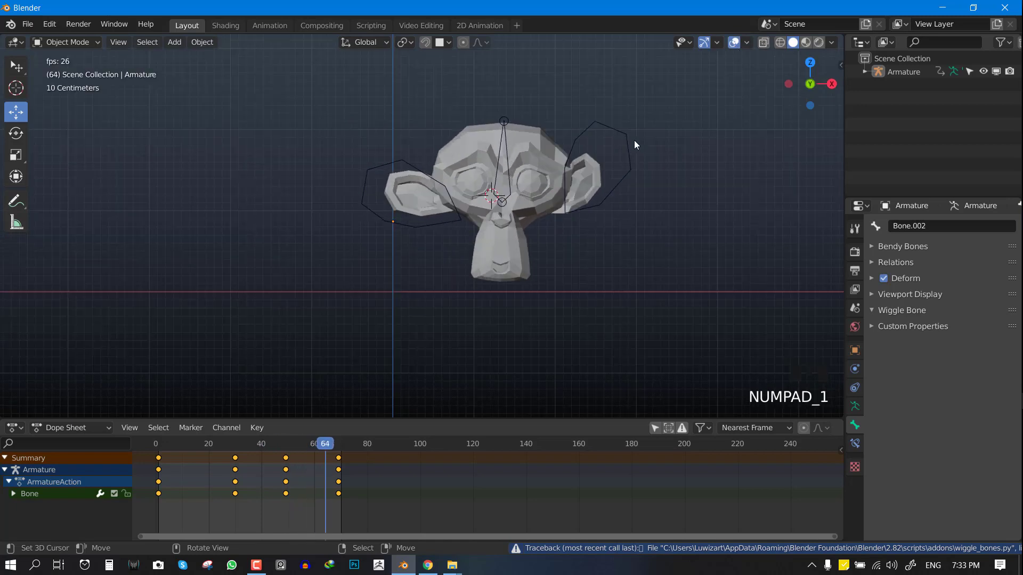
scroll(631, 179, down, 2)
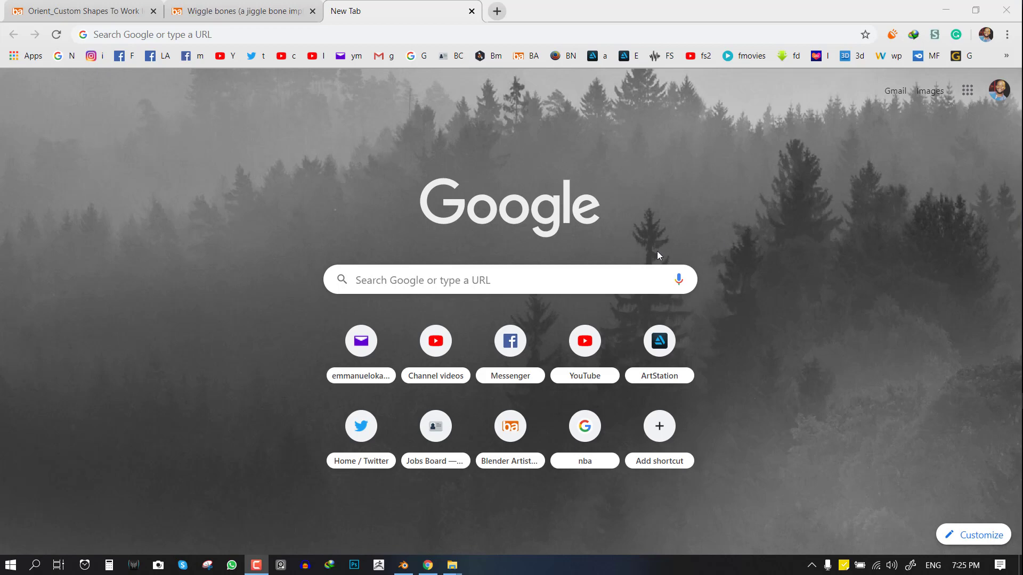
Step: Read the forum thread on the Wiggle bones add-on for Blender 2.8 and its wiggle_bones downloads
click(245, 11)
scroll(506, 326, down, 3)
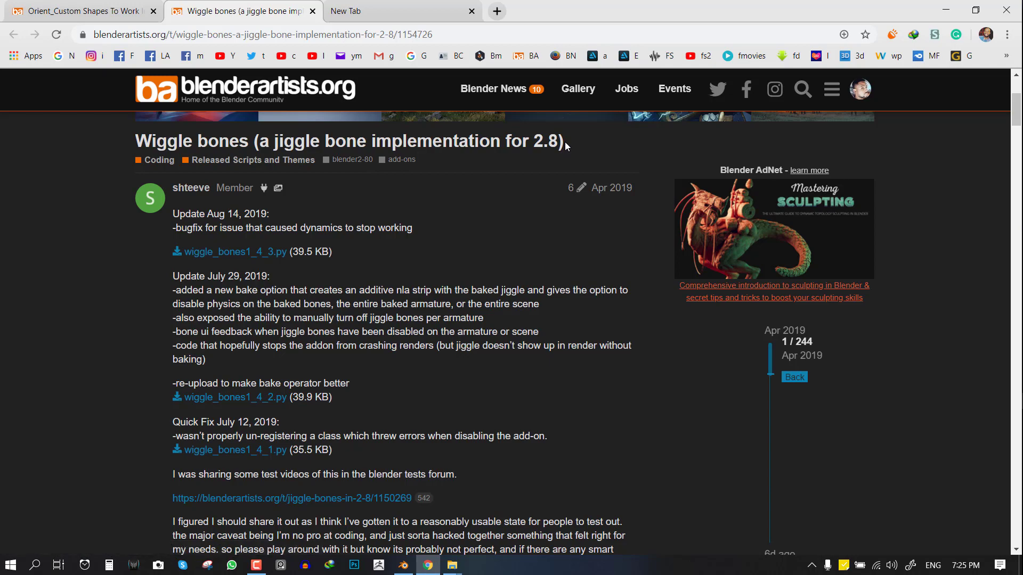
scroll(427, 218, down, 6)
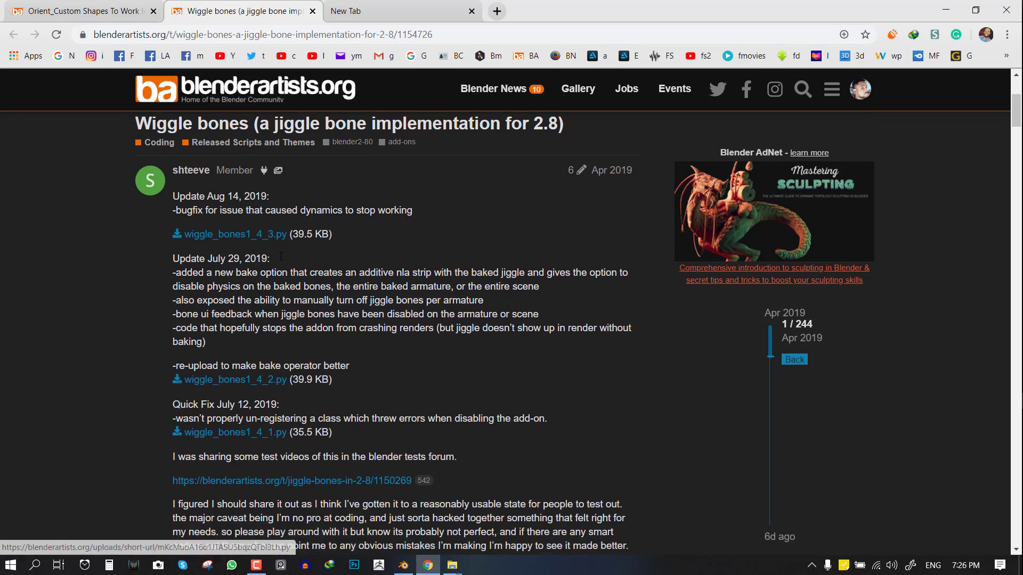
scroll(506, 242, up, 6)
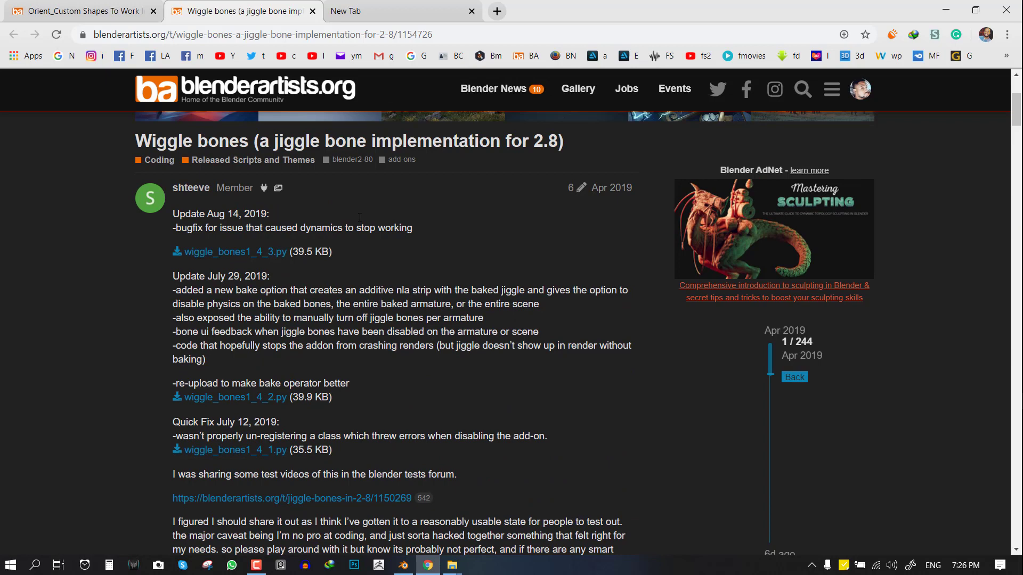
Step: Read the Orient_Custom Shapes forum thread, including the usage notes and the reply with the version updated to 2.80
click(85, 11)
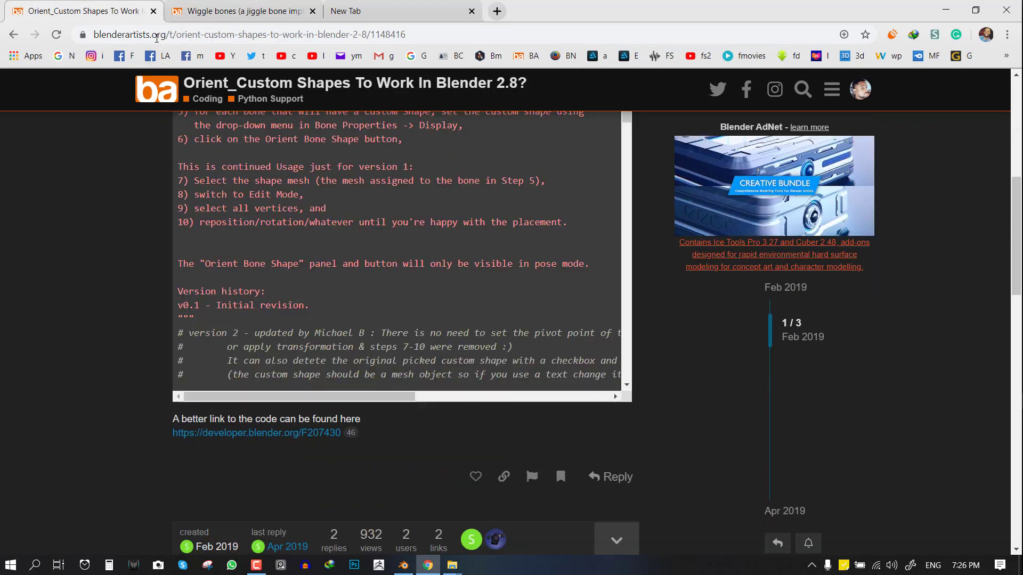
scroll(447, 257, up, 4)
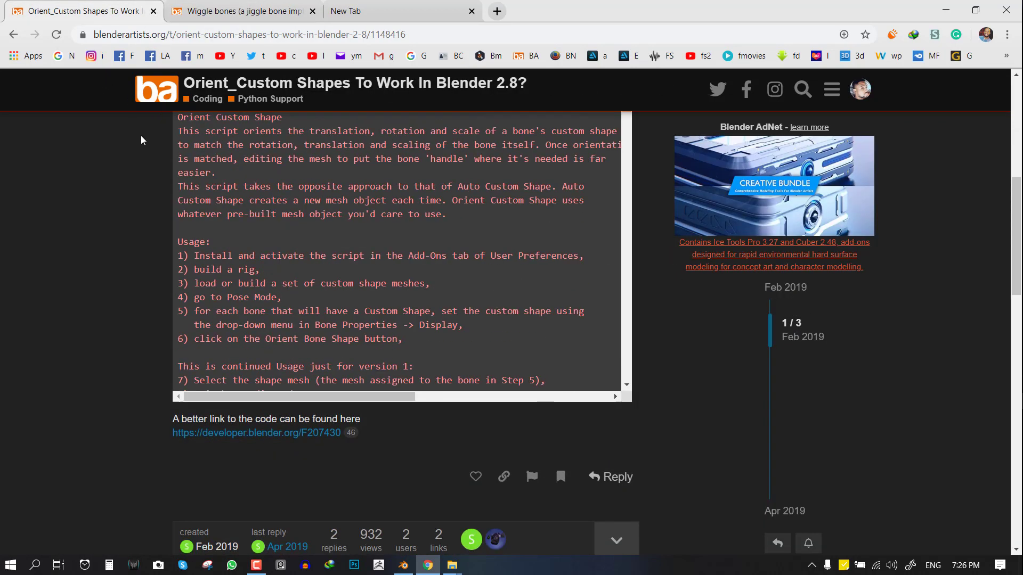
scroll(149, 352, down, 6)
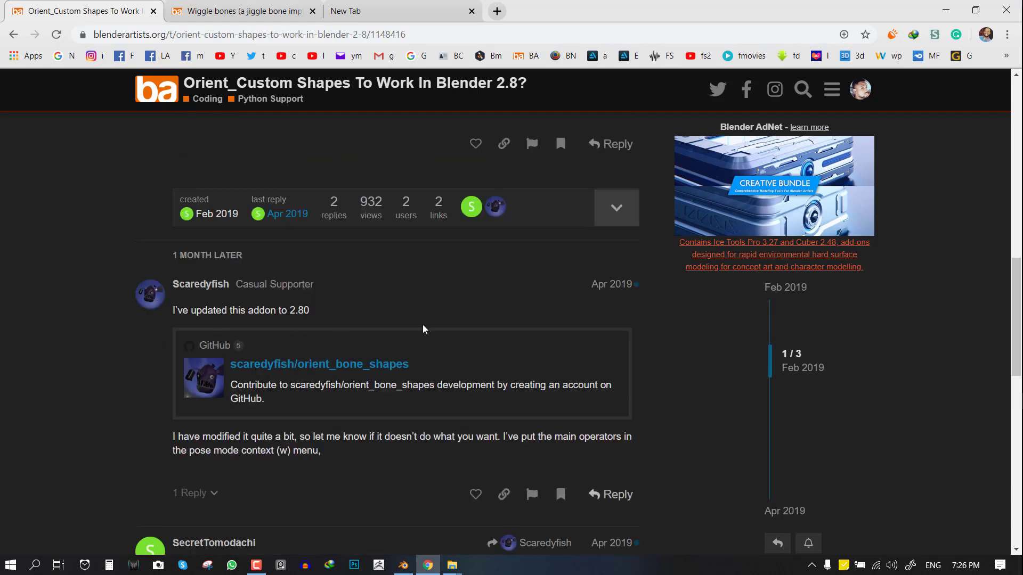
scroll(423, 325, up, 7)
scroll(28, 286, up, 4)
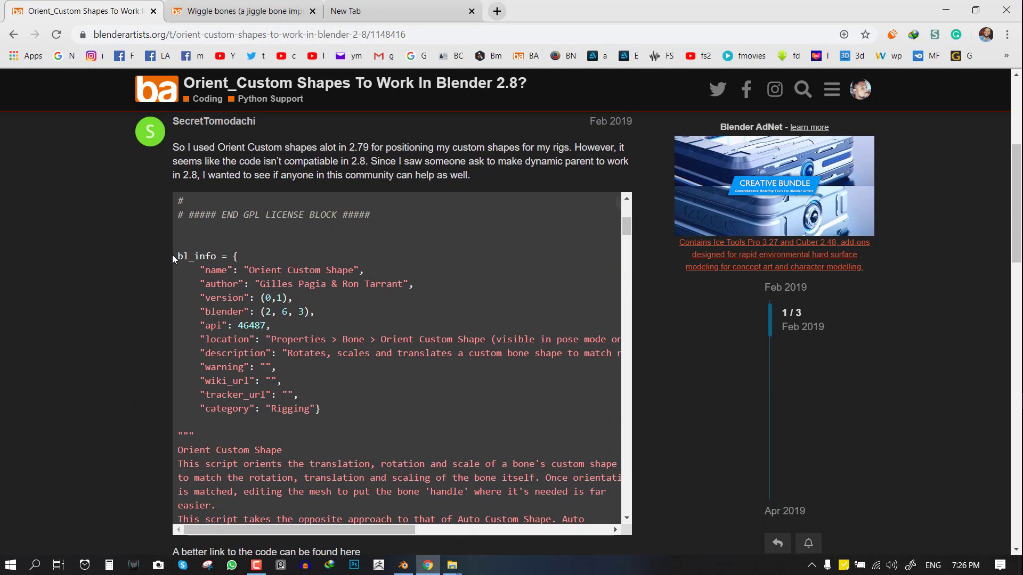
Step: Switch to Blender, open the add-on preferences, and view the add-on installation file browser without installing anything
click(403, 565)
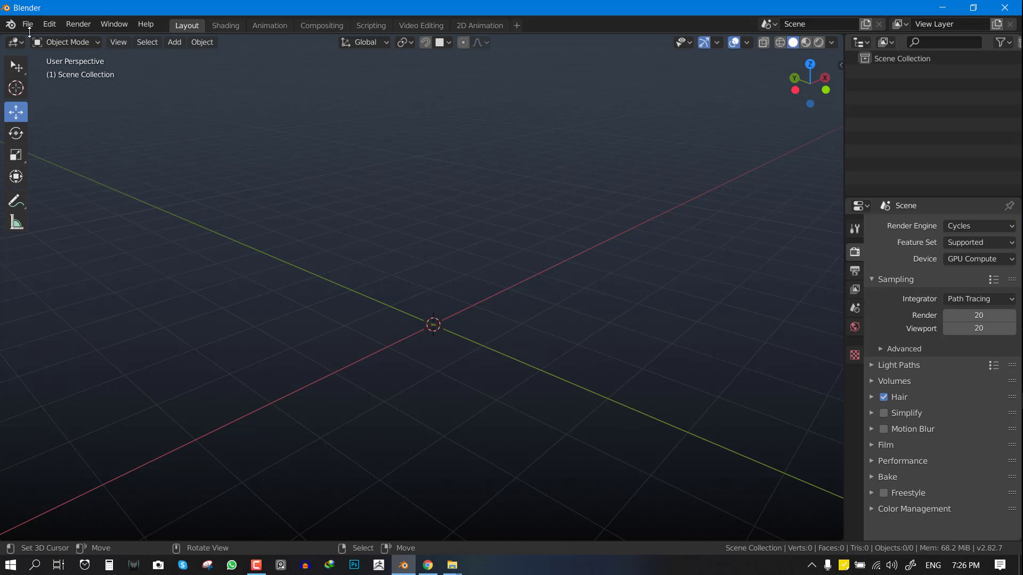
click(60, 24)
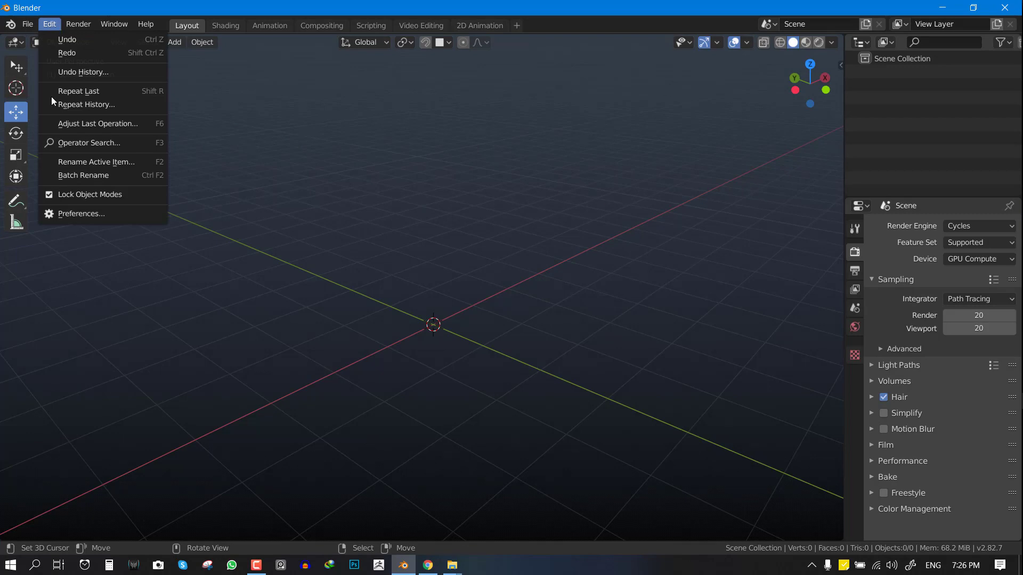
click(63, 215)
click(430, 94)
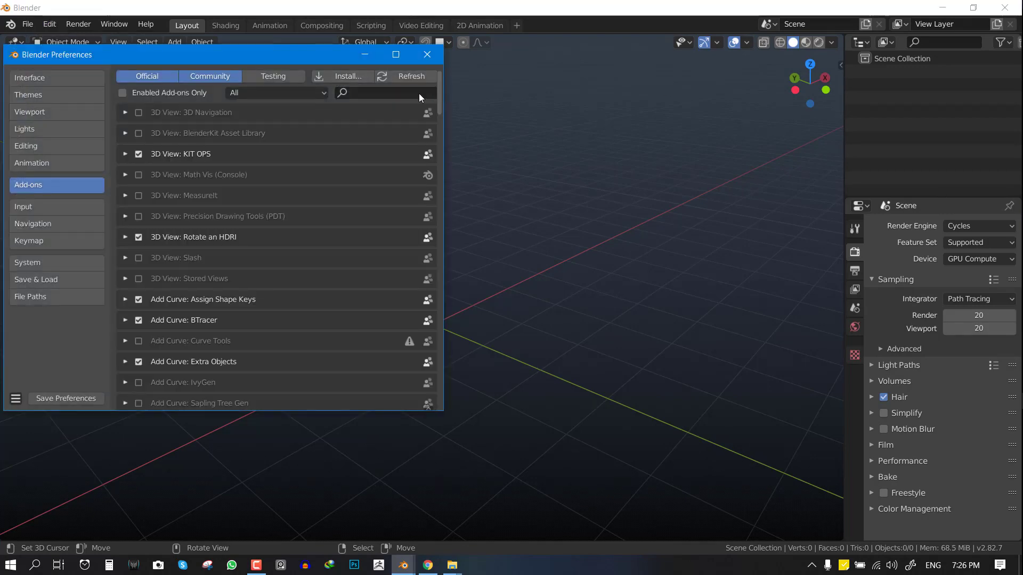
click(346, 75)
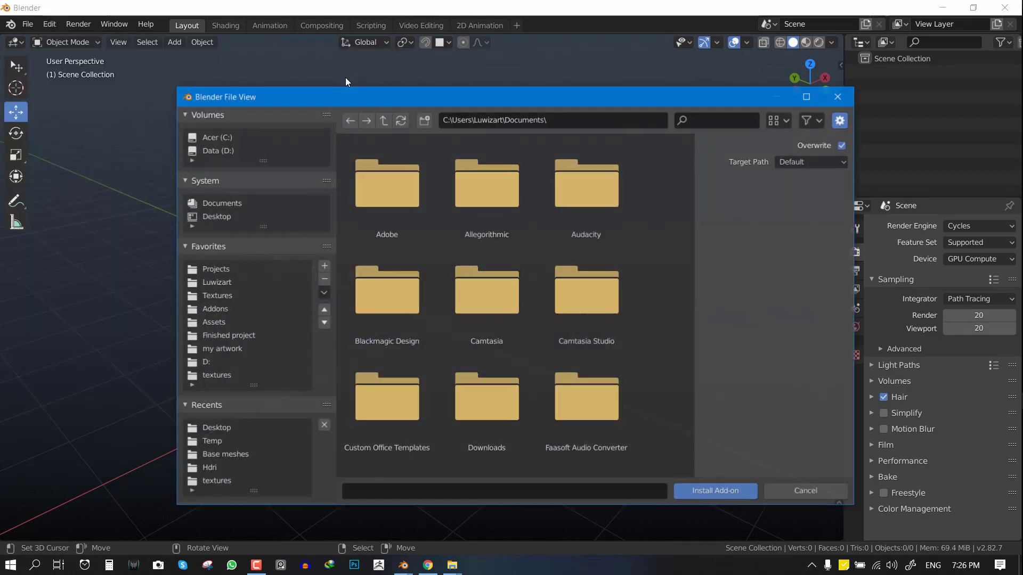
click(834, 105)
Step: Search the add-ons for "orie" to check that Orient Custom Shape is enabled
drag(217, 60, 299, 75)
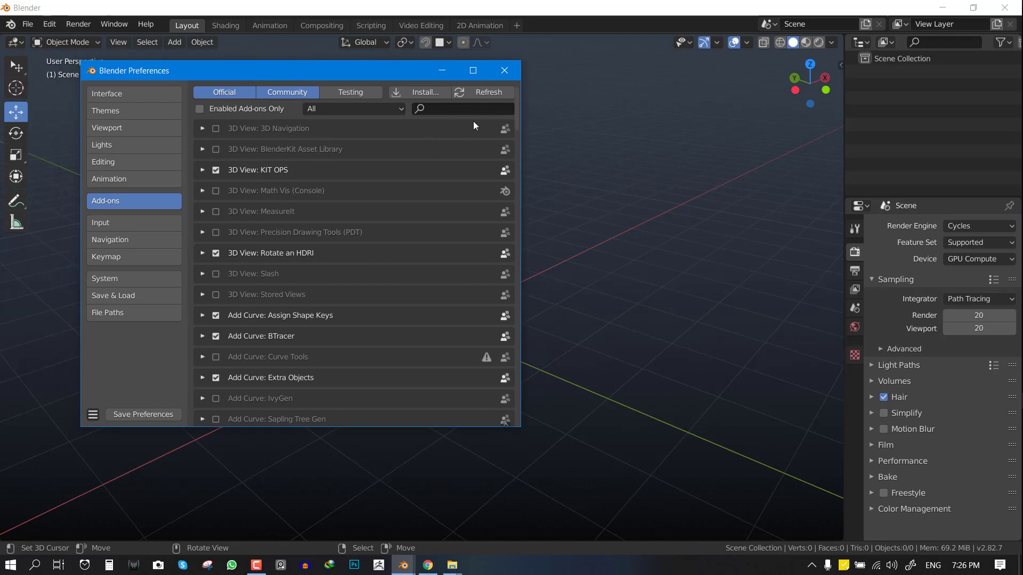
click(469, 110)
text(orie)
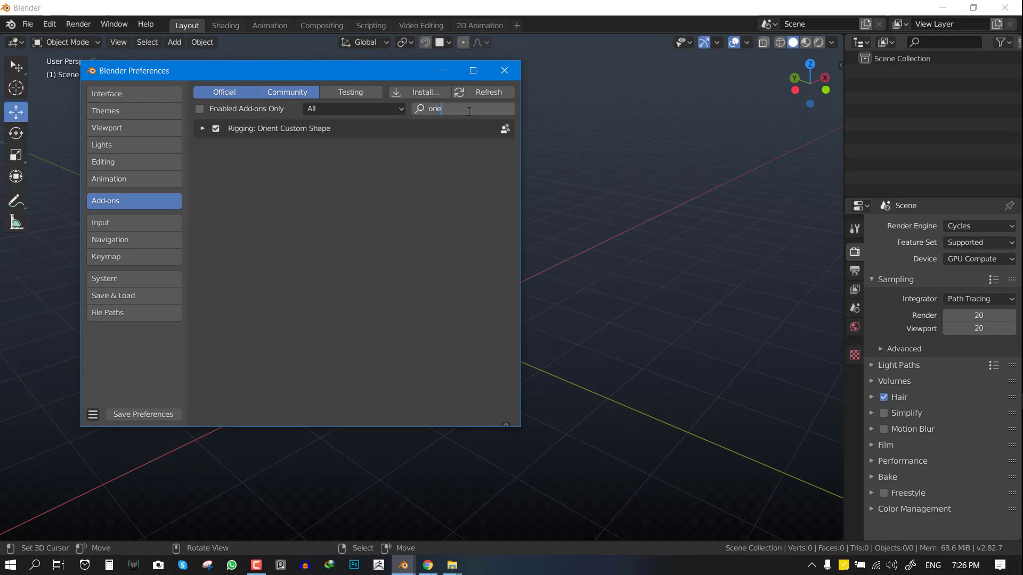
key(Return)
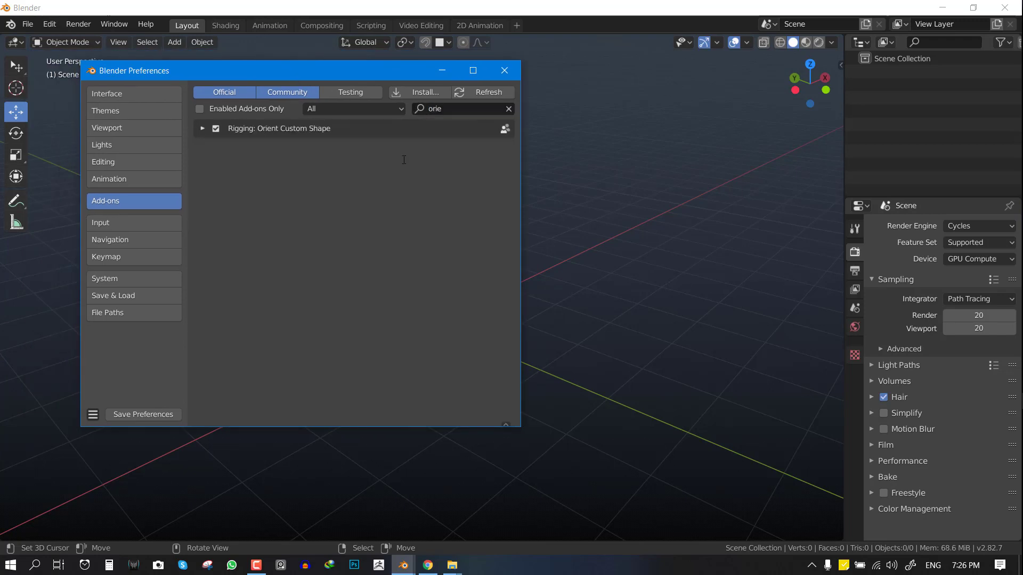
Step: Search the add-ons for "wigg" to check that Wiggle Bone is enabled, and close the preferences
click(508, 109)
click(484, 111)
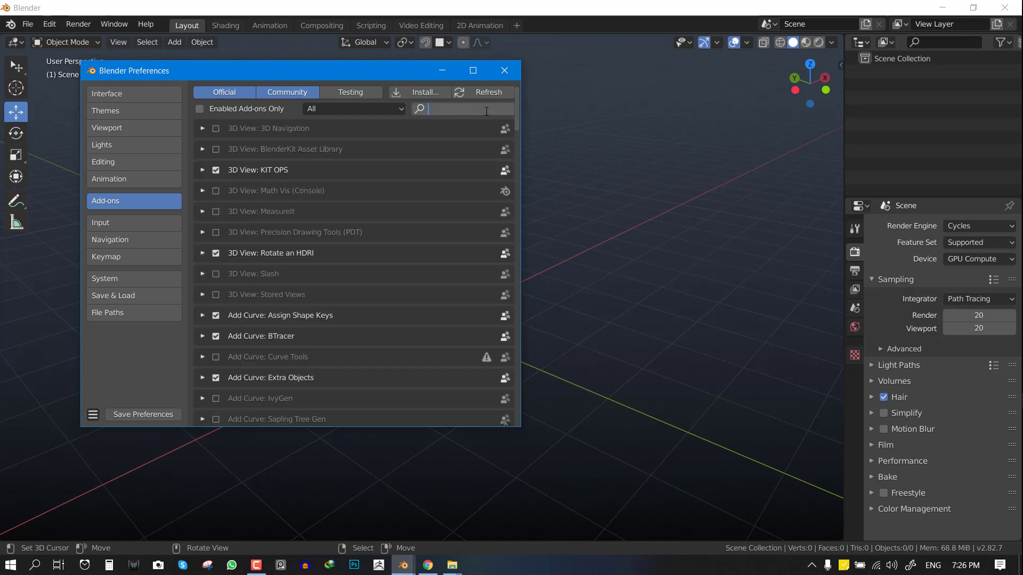
text(wigg)
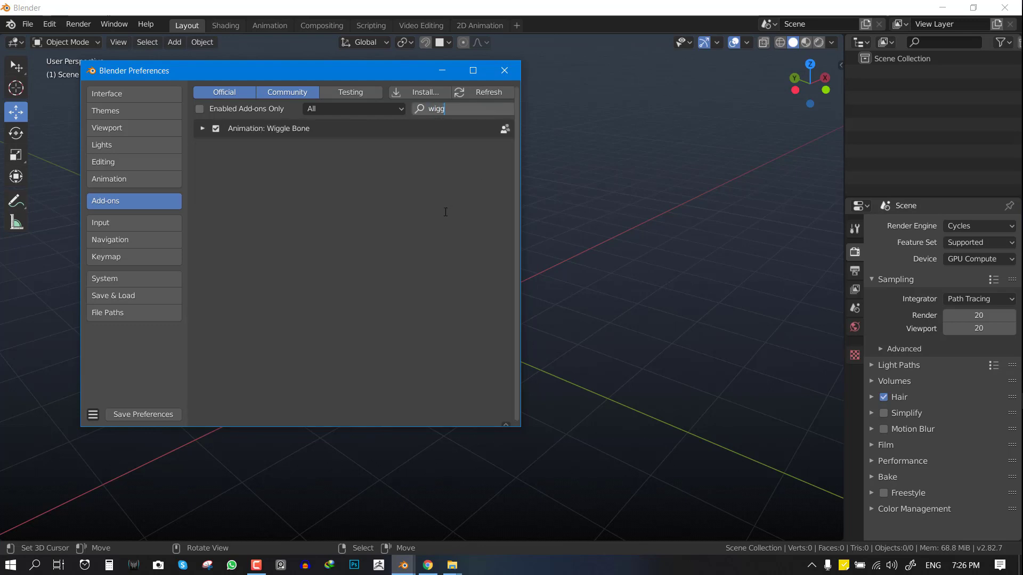
key(Return)
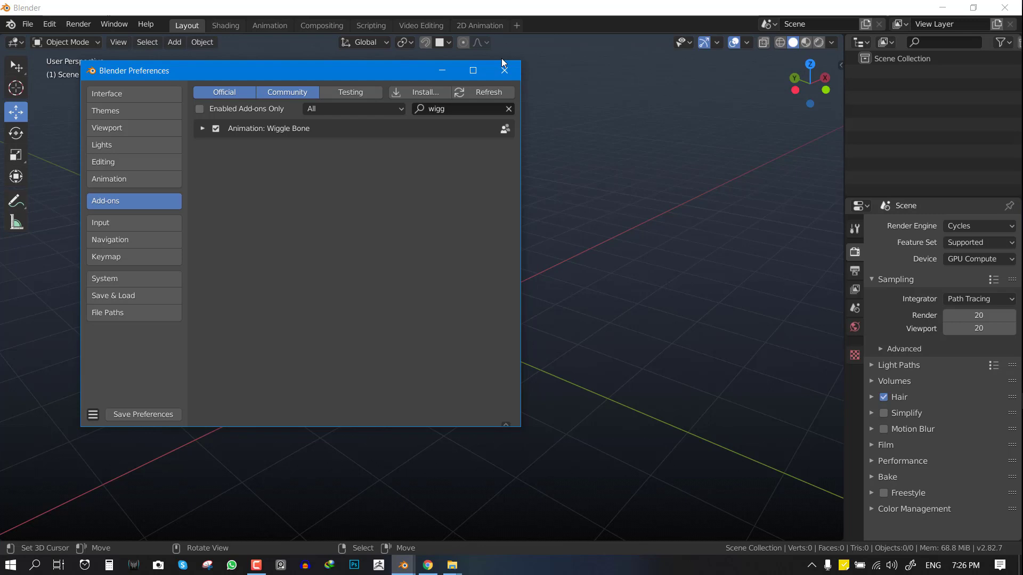
click(503, 72)
Step: Start the Shortcut VUr key display for the viewport
key(KP_1)
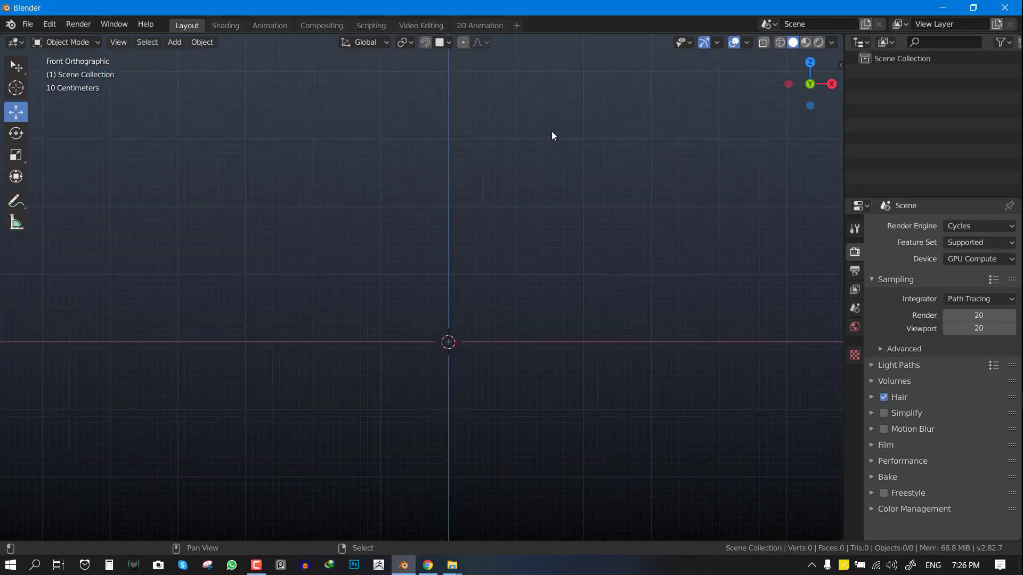
key(shift+a)
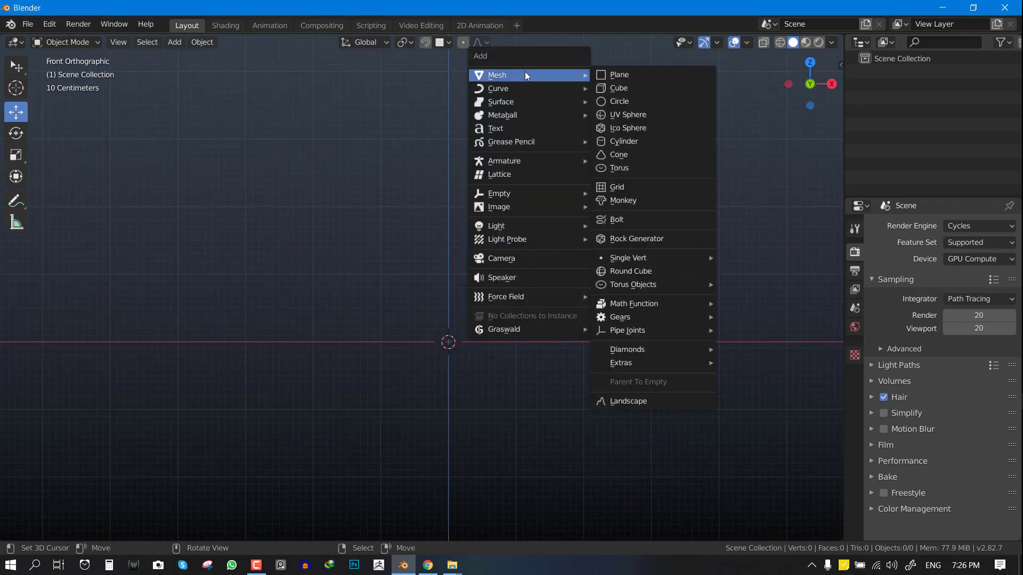
key(n)
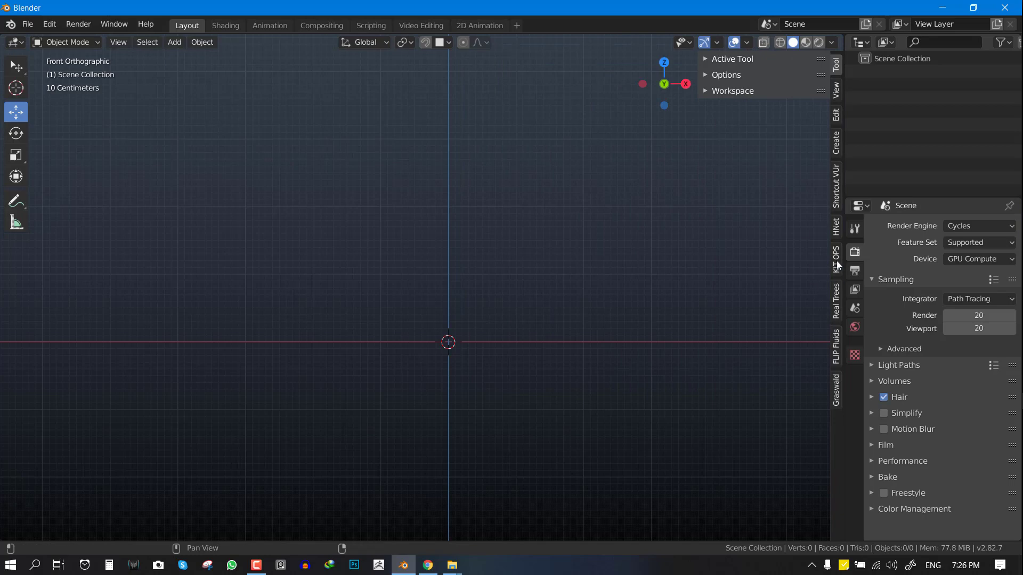
click(835, 187)
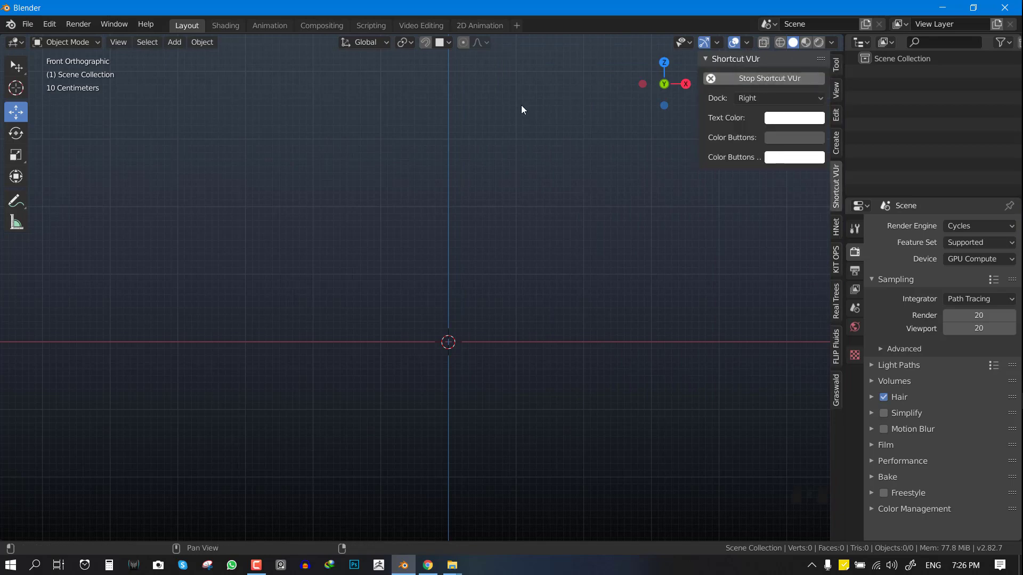
key(n)
Step: Add a monkey mesh in front view and move it up about 0.83 m along Z
middle_drag(475, 237, 488, 224)
key(KP_1)
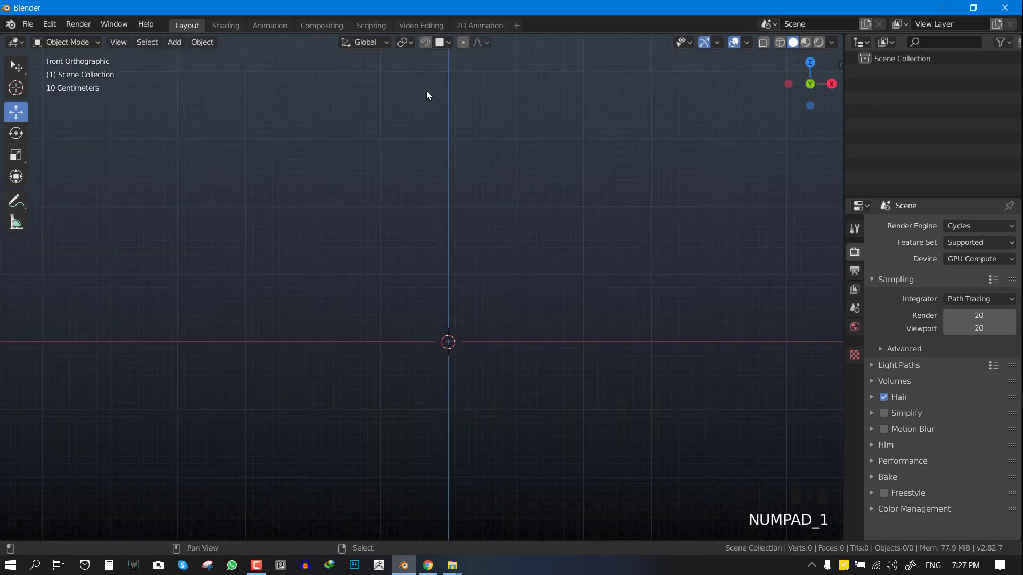
key(shift+a)
mouse_move(436, 94)
click(490, 217)
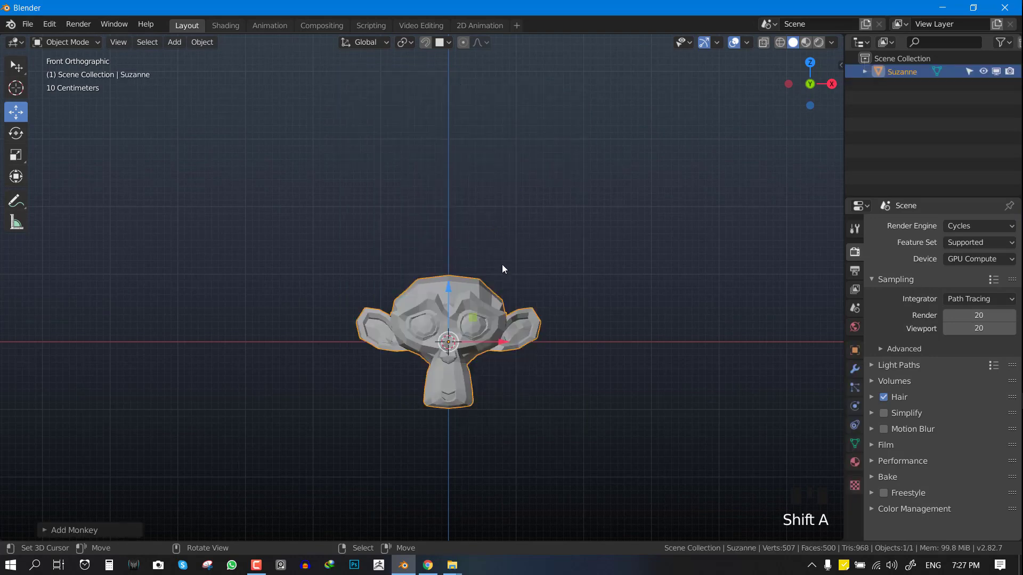
drag(443, 306, 448, 249)
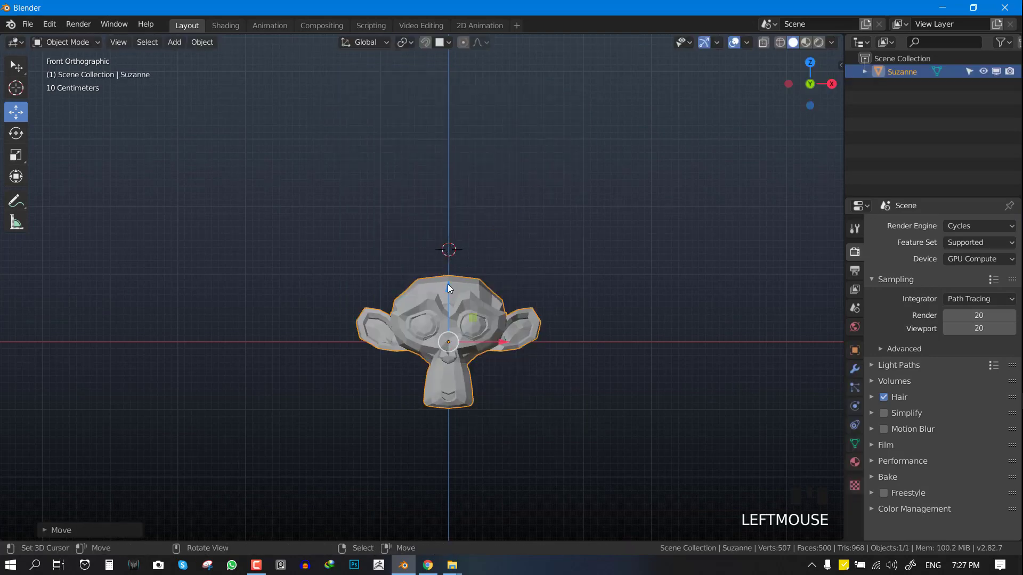
right_click(447, 286)
drag(447, 287, 448, 224)
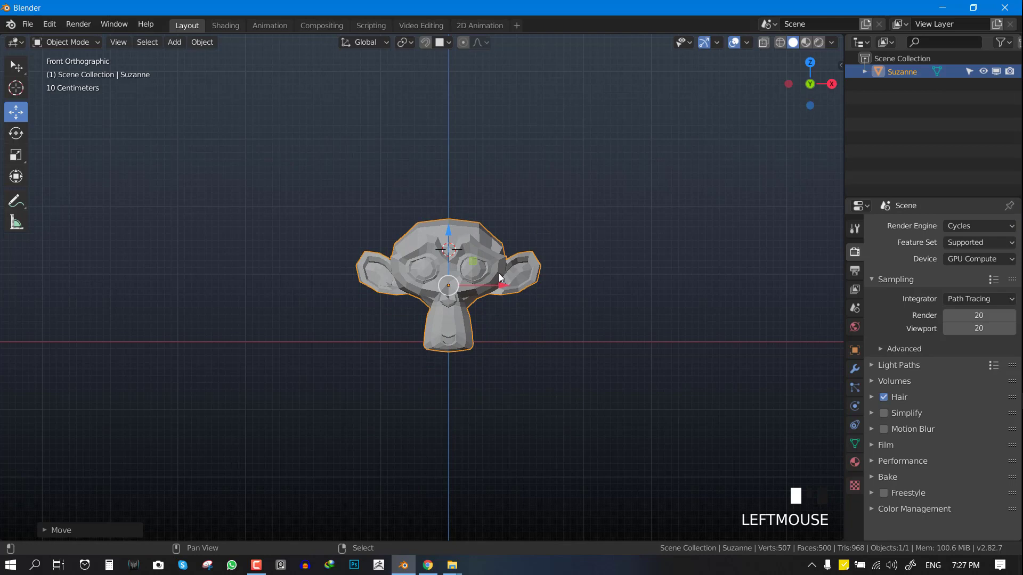
Step: Snap the 3D cursor to the monkey's origin and add a single-bone armature there
key(shift+s)
click(487, 345)
key(shift+a)
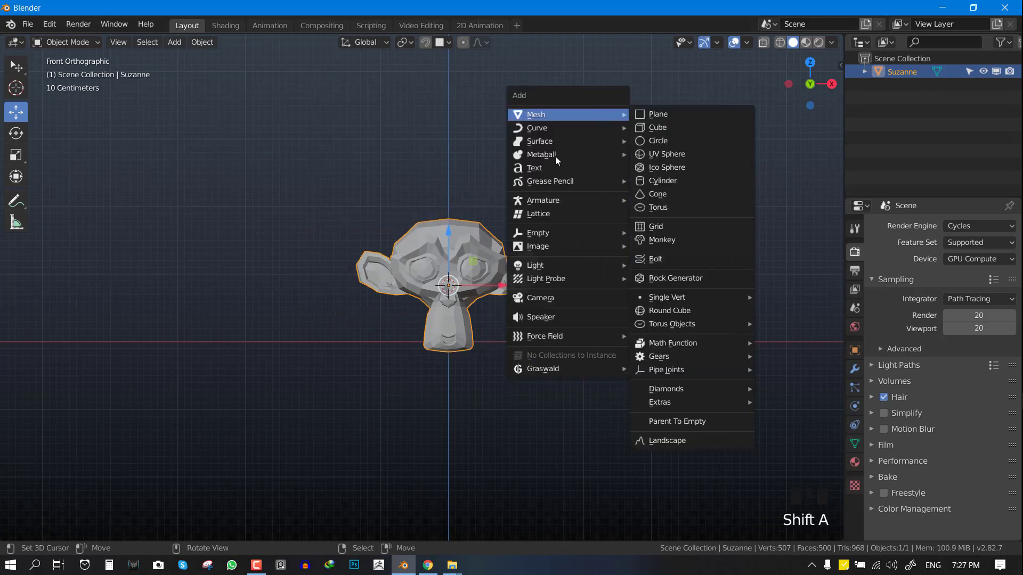
mouse_move(549, 201)
click(649, 200)
key(KP_3)
key(g)
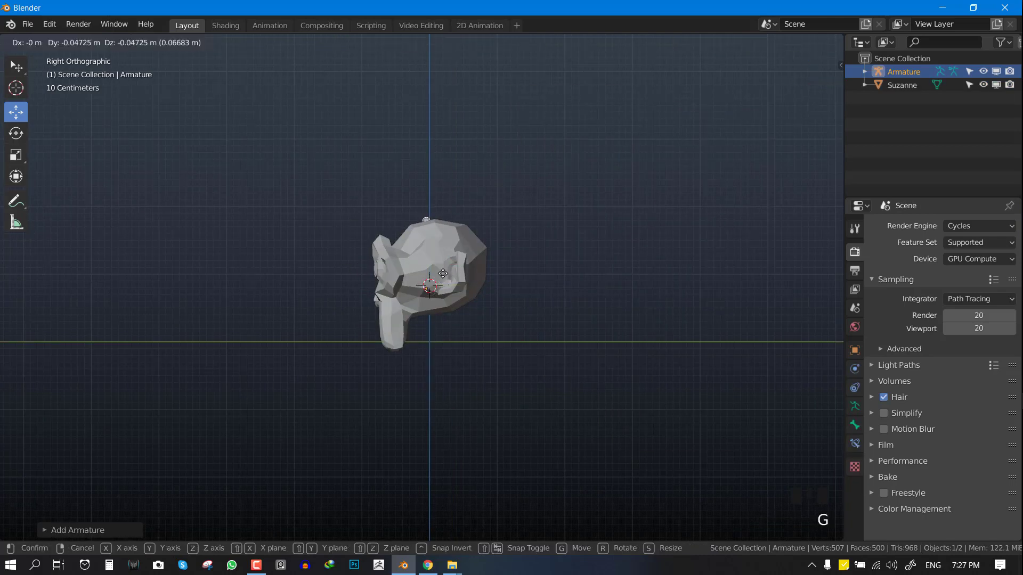
right_click(601, 231)
Step: Set the armature's viewport display to In Front and display it as Wire
click(854, 406)
click(854, 350)
scroll(984, 410, down, 3)
click(910, 511)
scroll(964, 454, down, 7)
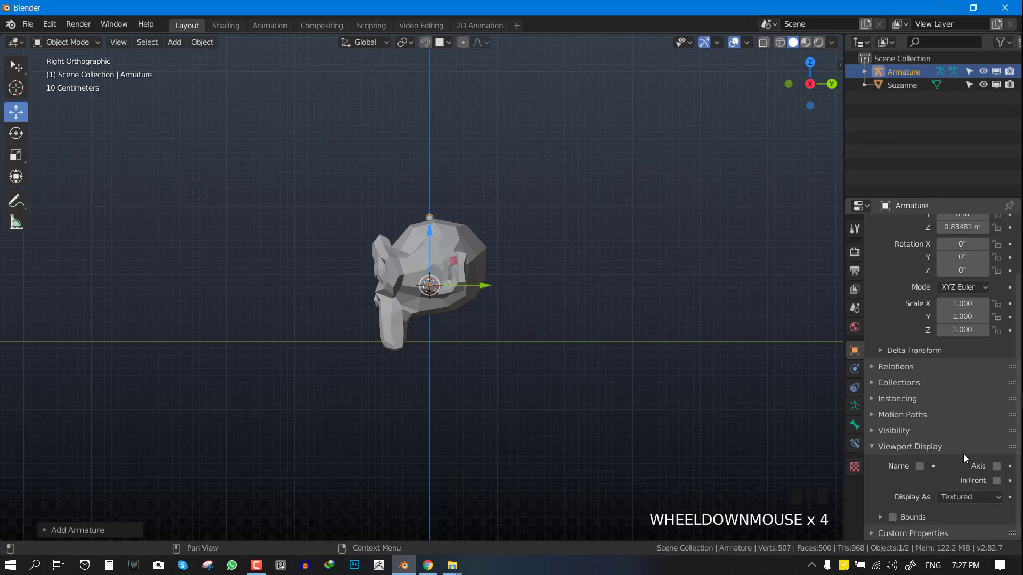
click(996, 481)
middle_drag(336, 302, 405, 320)
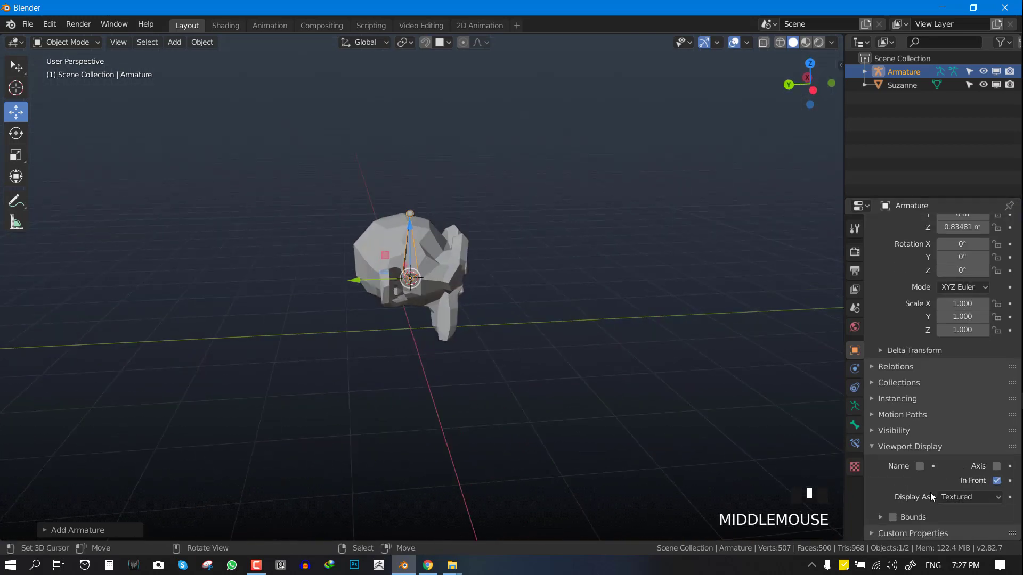
click(970, 497)
click(952, 468)
Step: In the armature's Edit Mode, duplicate the head bone, place the copy beside the ear on the +X side and scale it down
key(KP_1)
right_click(476, 173)
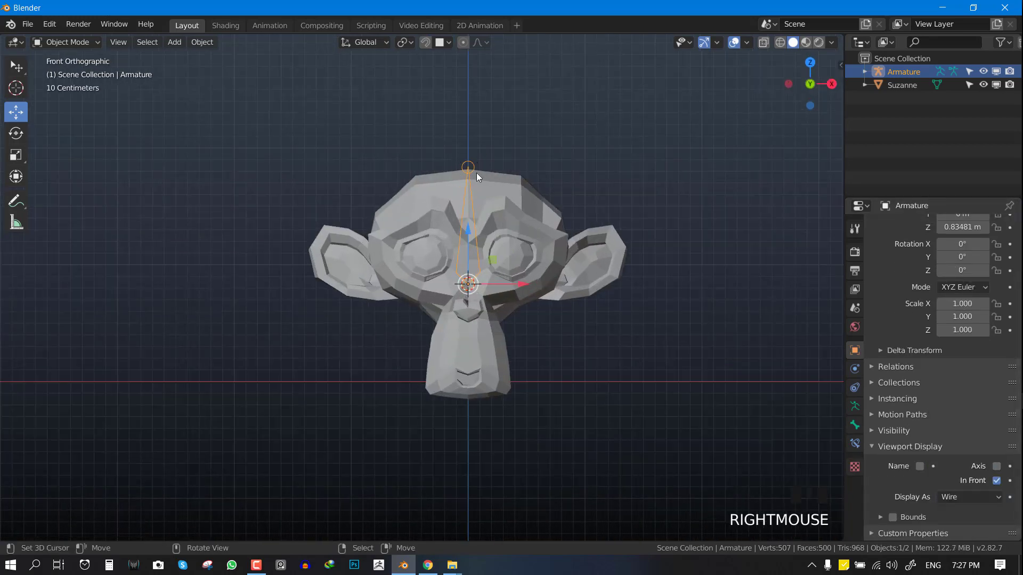
right_click(506, 243)
right_click(506, 243)
key(Tab)
key(alt+a)
right_click(429, 232)
key(shift+d)
click(530, 255)
key(s)
click(576, 299)
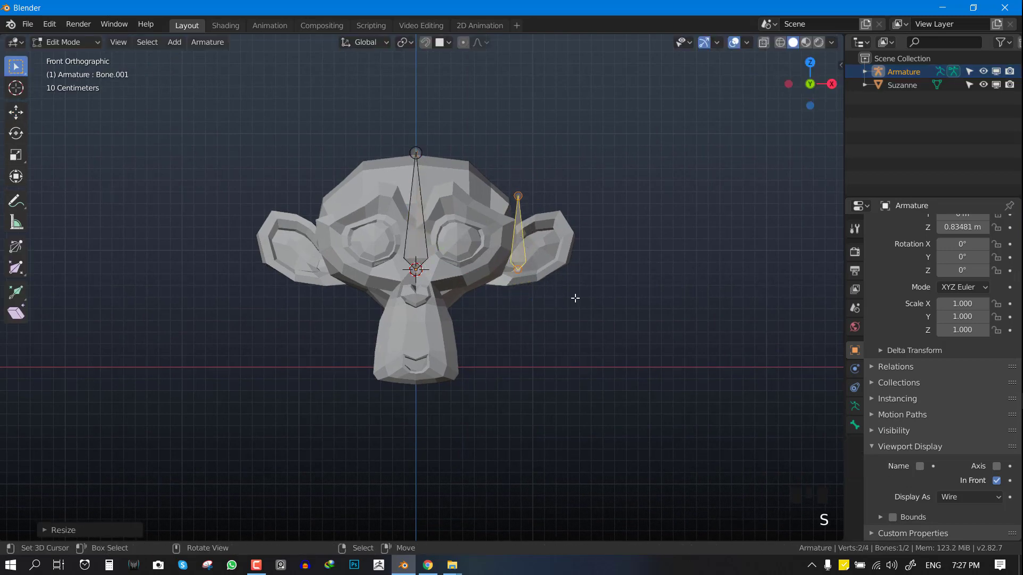
Step: Rotate and move the duplicated bone so it runs diagonally along the +X ear, and change the transform pivot point
key(r)
click(541, 352)
key(g)
key(period)
click(536, 248)
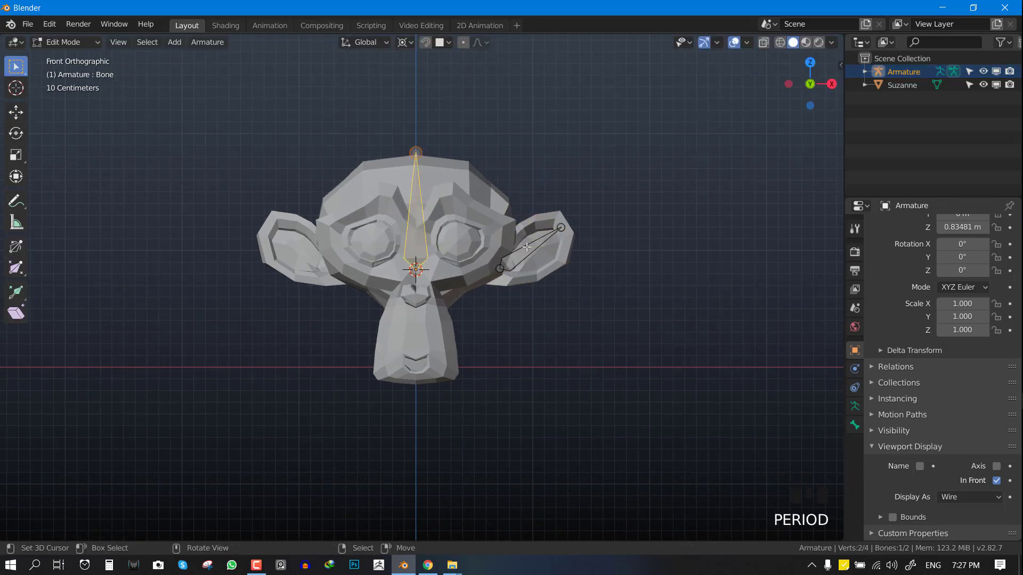
Step: Move and rotate the +X ear bone from the side and other angles so it follows the ear's depth and tilt
middle_drag(536, 249, 522, 350)
key(KP_3)
key(g)
click(534, 284)
key(r)
click(509, 290)
key(g)
click(503, 291)
key(r)
key(r)
Step: Set the pivot to 3D Cursor, duplicate the ear bone and mirror the copy by scaling it -1 along X
key(period)
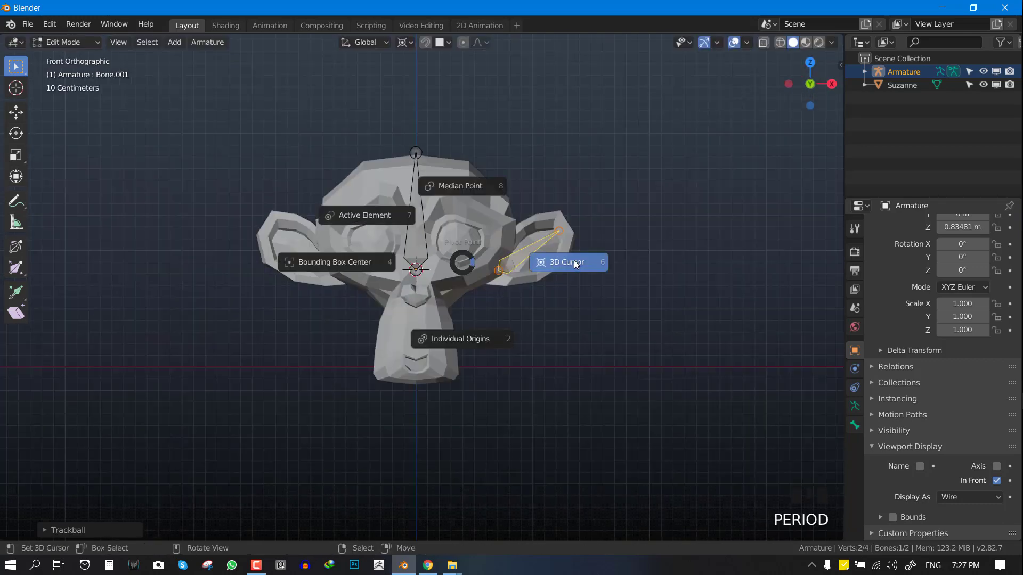
click(570, 261)
key(shift+d)
text(srx)
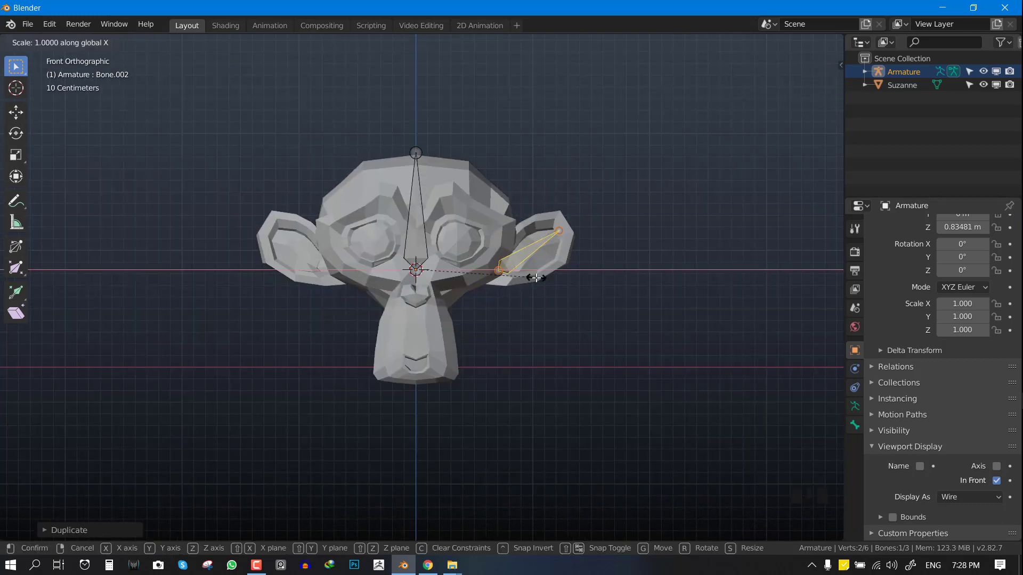
text(-1)
key(Return)
Step: Select all bones in Edit Mode and recalculate their roll
middle_drag(536, 277, 498, 265)
key(KP_1)
key(a)
key(shift+n)
click(284, 336)
key(shift+n)
click(498, 265)
key(KP_1)
Step: Return to Object Mode, select the monkey and the armature, and parent the mesh with automatic weights
key(Tab)
key(ctrl+Tab)
key(alt+a)
key(ctrl+Tab)
right_click(424, 192)
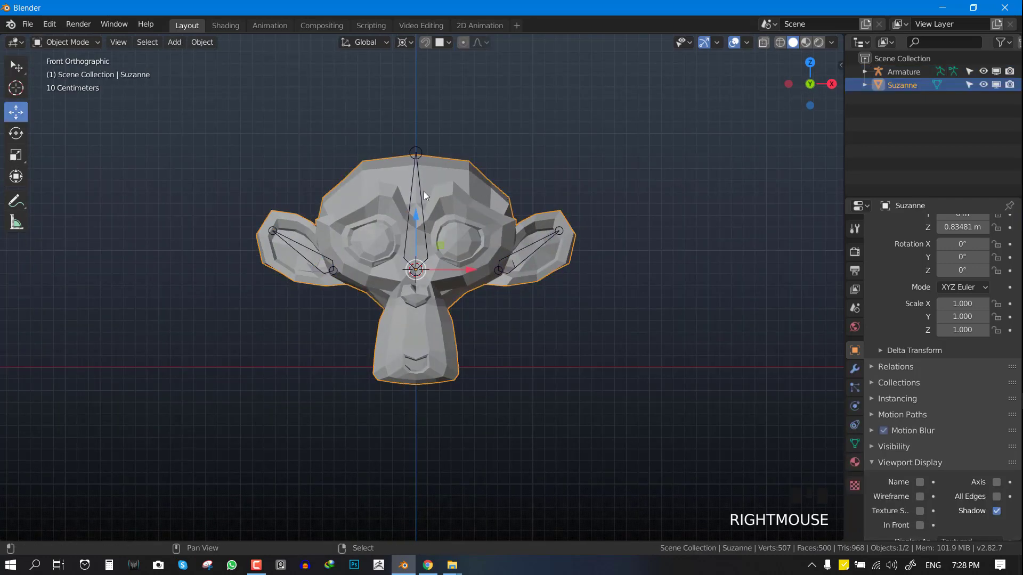
shift+right_click(420, 171)
key(ctrl+p)
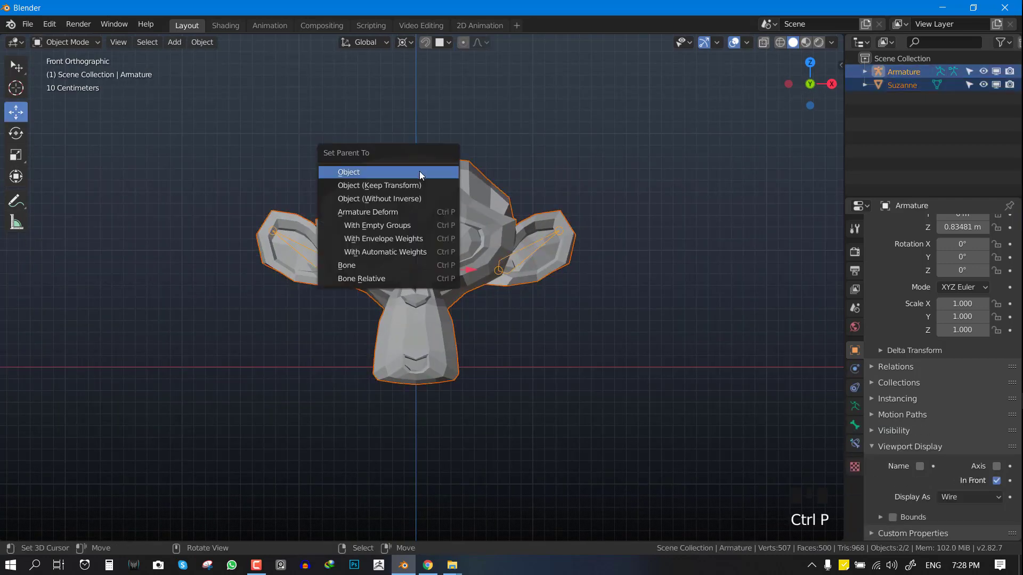
click(375, 253)
Step: In Pose Mode, test-rotate the +X ear bone to check how the ear deforms
key(ctrl+Tab)
right_click(508, 254)
key(r)
right_click(597, 246)
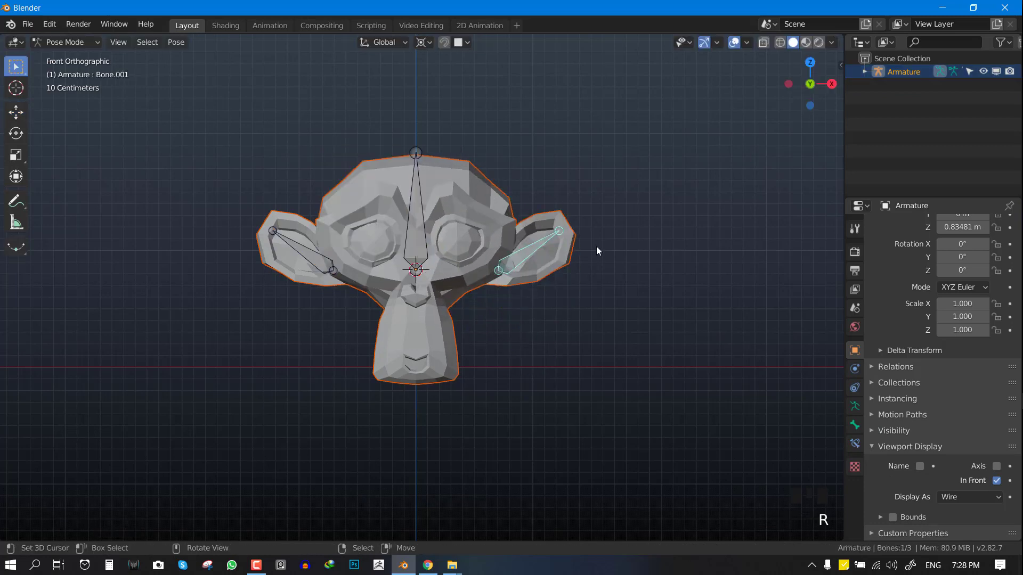
key(r)
right_click(477, 250)
Step: Switch the transform pivot point away from the 3D cursor and test-rotate the +X ear bone around its own base
key(period)
key(comma)
key(period)
key(r)
key(ctrl+Tab)
key(ctrl+Tab)
Step: Select the armature together with the monkey, enter Weight Paint mode and make the +X ear bone active
mouse_move(487, 251)
middle_down()
mouse_move(494, 257)
mouse_move(448, 203)
mouse_move(344, 141)
middle_up()
key(ctrl+Tab)
right_click(494, 257)
right_click(425, 158)
shift+right_click(471, 185)
key(ctrl+Tab)
click(423, 157)
right_click(551, 263)
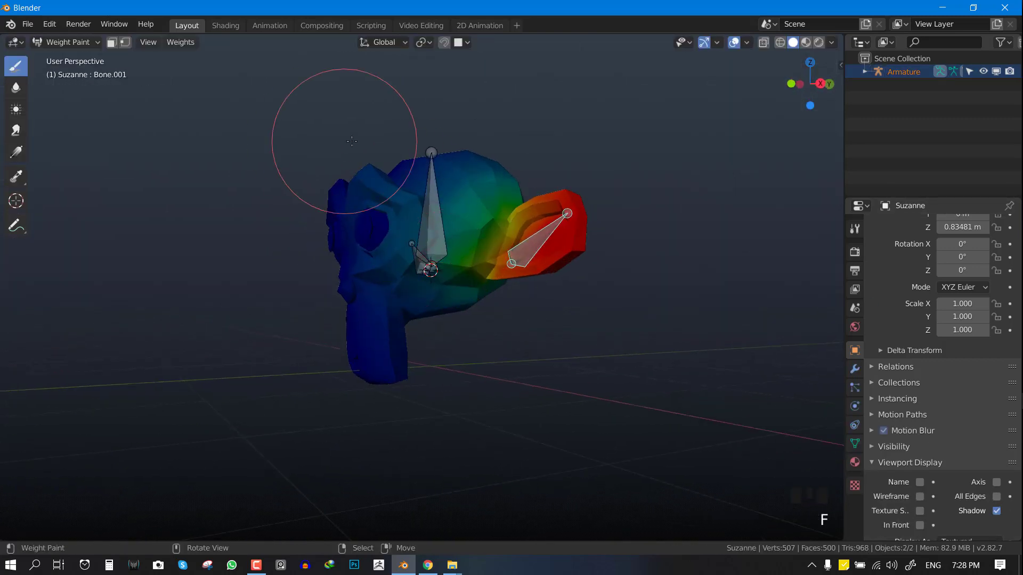
Step: Show the brush settings and set the Draw brush's weight to 0
key(n)
click(836, 91)
click(754, 155)
click(754, 155)
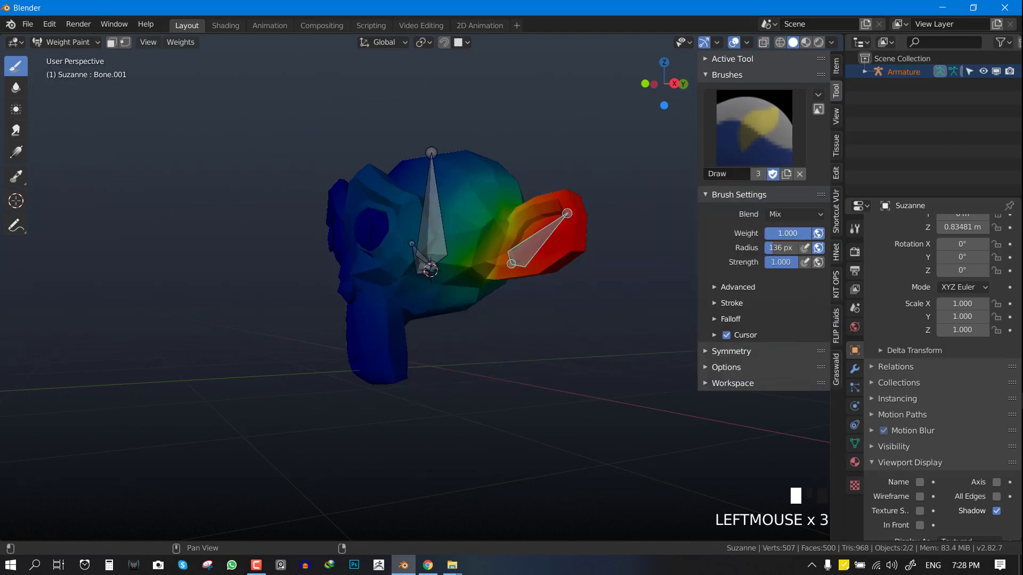
drag(808, 234, 757, 234)
Step: Paint zero weight over the front, underside and back of the head to limit the +X ear bone's influence to its ear
drag(400, 243, 395, 205)
click(351, 284)
click(393, 298)
click(435, 295)
click(482, 286)
mouse_move(400, 299)
middle_down()
mouse_move(435, 296)
mouse_move(502, 263)
mouse_move(407, 277)
middle_up()
drag(407, 277, 440, 196)
middle_drag(440, 196, 415, 266)
drag(415, 266, 397, 297)
mouse_move(397, 296)
middle_down()
mouse_move(426, 181)
mouse_move(493, 255)
middle_up()
drag(493, 256, 465, 272)
middle_drag(469, 271, 406, 207)
mouse_move(406, 207)
mouse_down()
mouse_move(433, 271)
mouse_move(403, 222)
mouse_up()
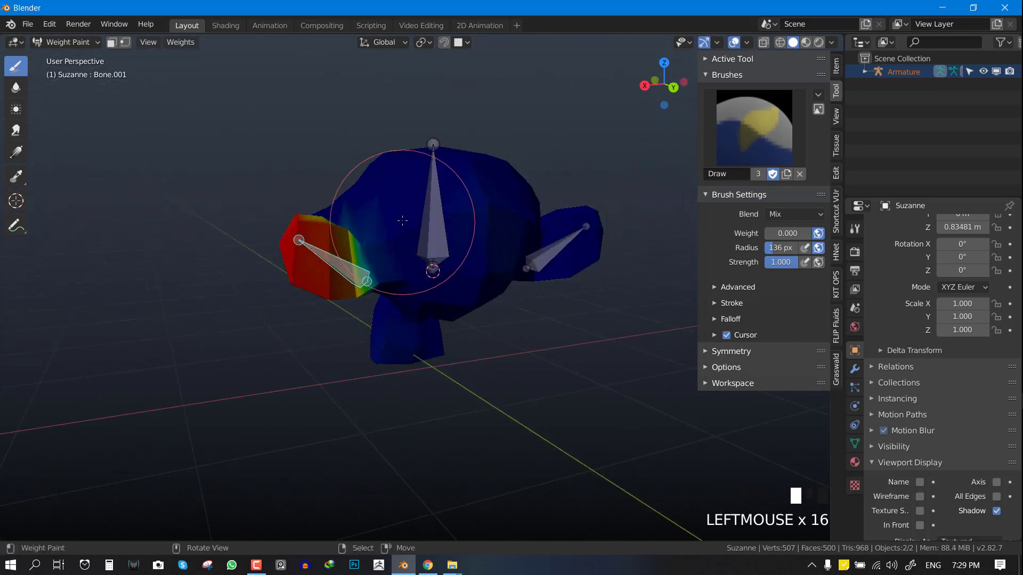
Step: Test-rotate the +X ear bone from the front to check the painted weights
key(KP_1)
key(r)
right_click(592, 210)
Step: Make the -X ear bone active and paint zero weight over the head around that ear
right_click(279, 250)
middle_drag(279, 251, 427, 234)
scroll(450, 176, down, 1)
drag(450, 174, 397, 255)
drag(395, 250, 376, 202)
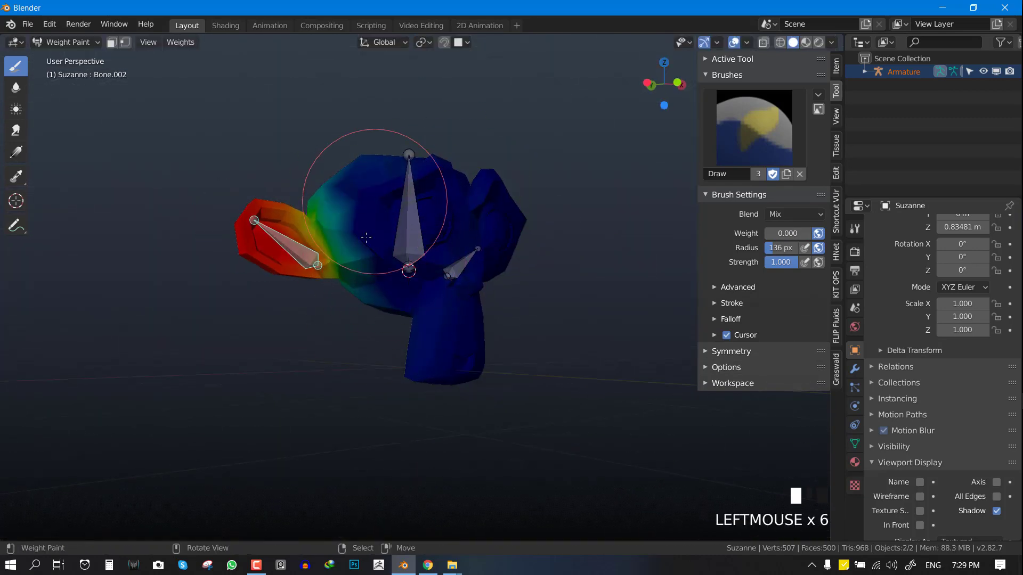
middle_drag(376, 213, 453, 155)
click(335, 236)
middle_drag(335, 236, 405, 277)
drag(400, 218, 329, 235)
middle_drag(329, 234, 384, 282)
click(455, 208)
drag(454, 208, 395, 288)
middle_drag(405, 277, 479, 224)
Step: Reduce the brush radius to 67 px and clear the -X ear bone's leftover weight from the head near the ear
key(f)
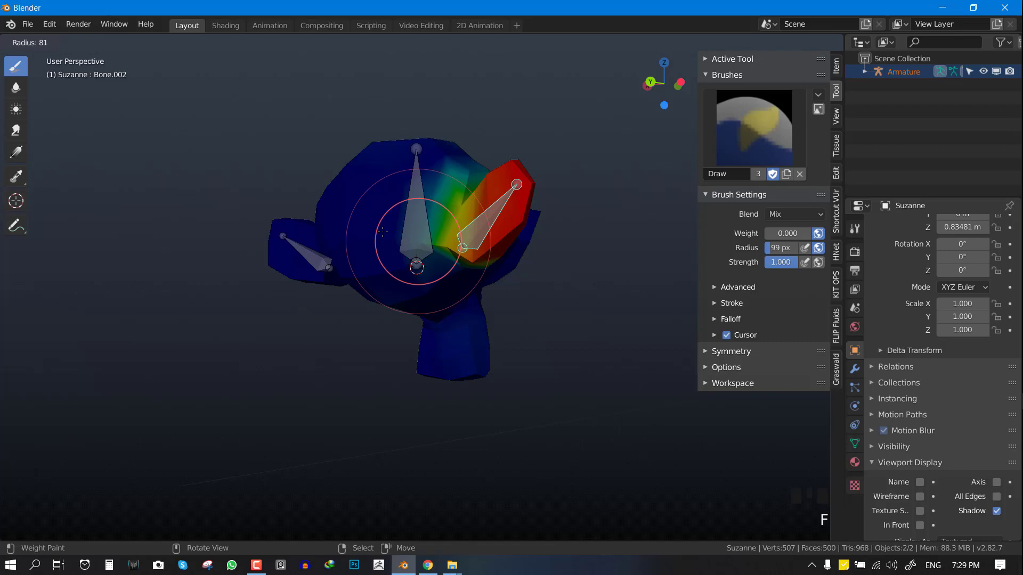
click(454, 219)
mouse_move(427, 203)
mouse_down()
mouse_move(434, 242)
mouse_move(467, 166)
mouse_up()
middle_drag(467, 166, 379, 199)
mouse_move(379, 200)
mouse_down()
mouse_move(365, 198)
mouse_move(396, 243)
mouse_up()
drag(395, 243, 450, 221)
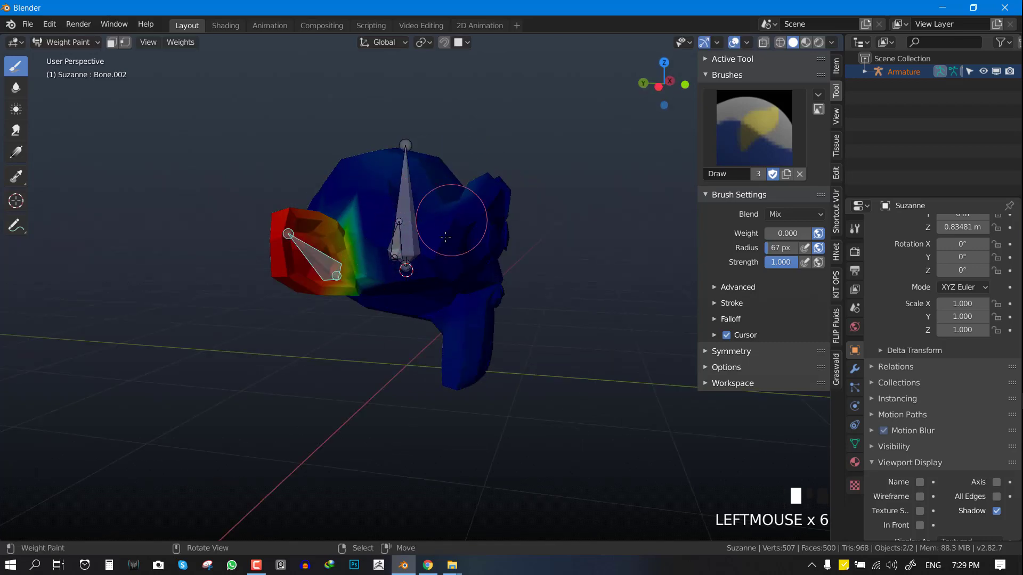
middle_drag(450, 220, 440, 240)
mouse_move(439, 240)
mouse_down()
mouse_move(411, 187)
mouse_move(362, 185)
mouse_up()
key(KP_1)
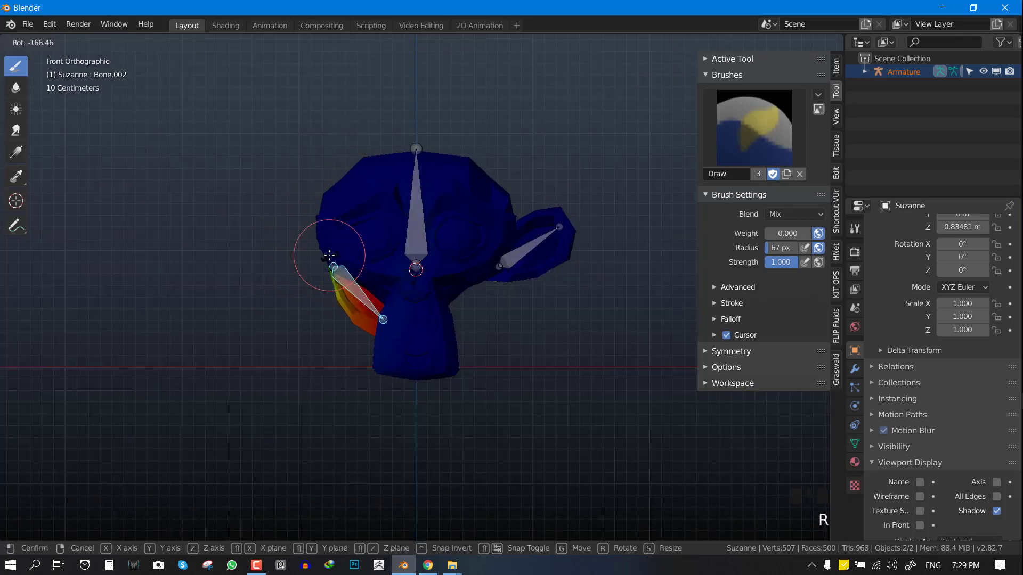
Step: Leave weight painting and select the +X ear bone in the armature's Pose Mode
key(ctrl+Tab)
click(216, 235)
key(alt+a)
scroll(411, 161, down, 2)
right_click(501, 263)
key(ctrl+Tab)
right_click(501, 263)
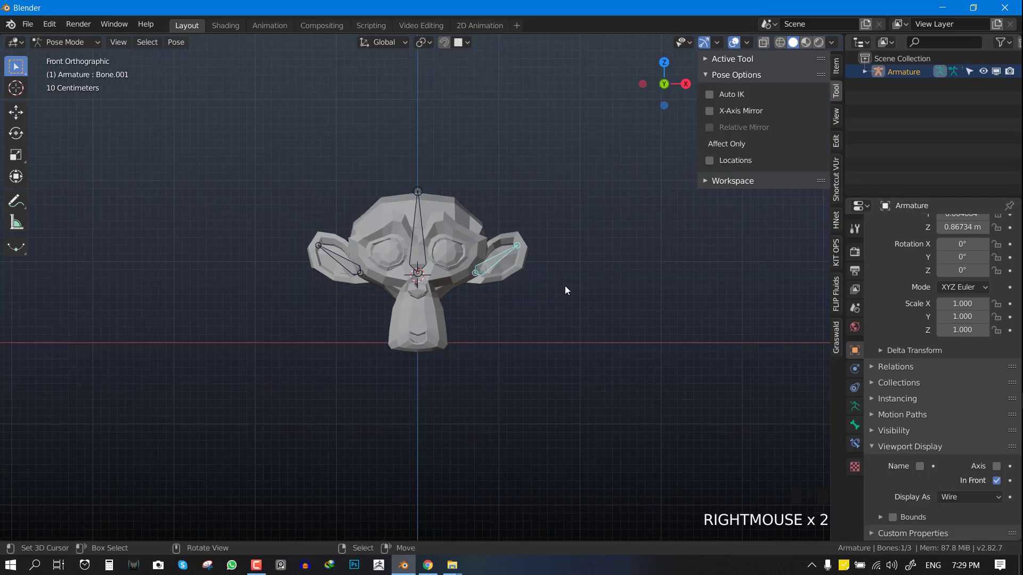
Step: Enable Wiggle Bone in the bone properties of the +X ear bone
click(856, 425)
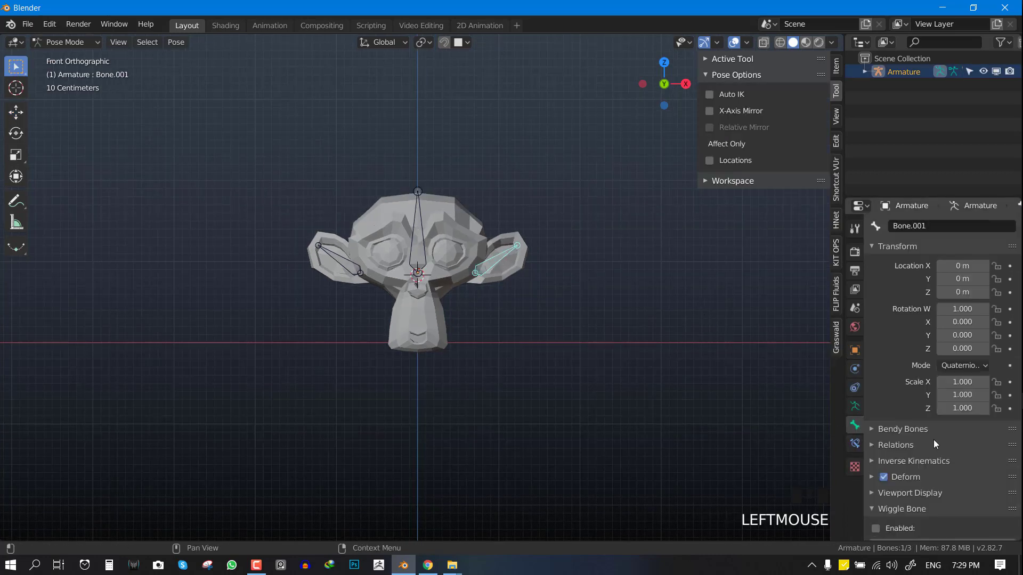
scroll(879, 427, down, 5)
click(875, 423)
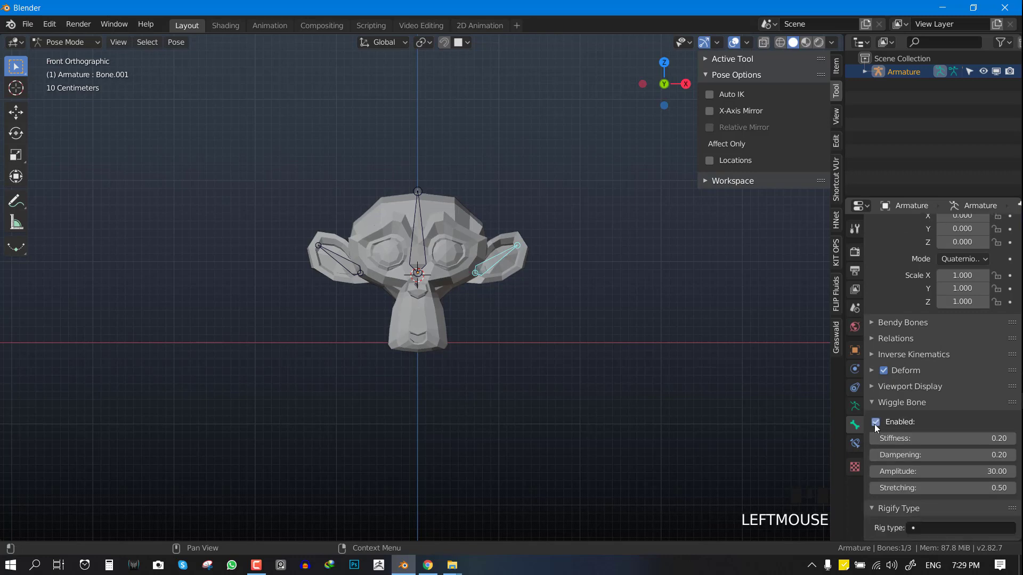
scroll(927, 435, down, 5)
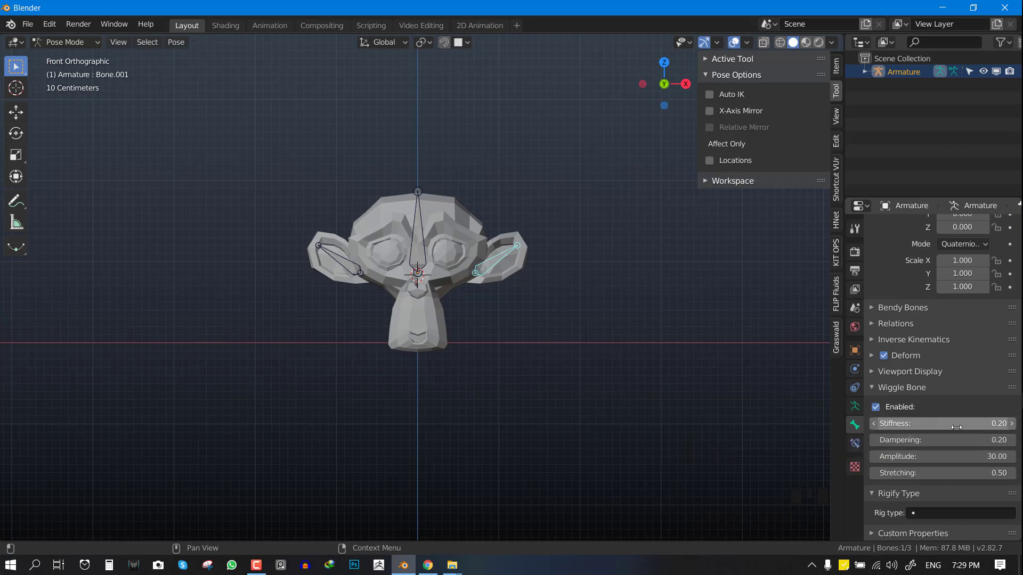
Step: Select the -X ear bone and enable Wiggle Bone for it as well
middle_drag(597, 397, 565, 400)
key(KP_1)
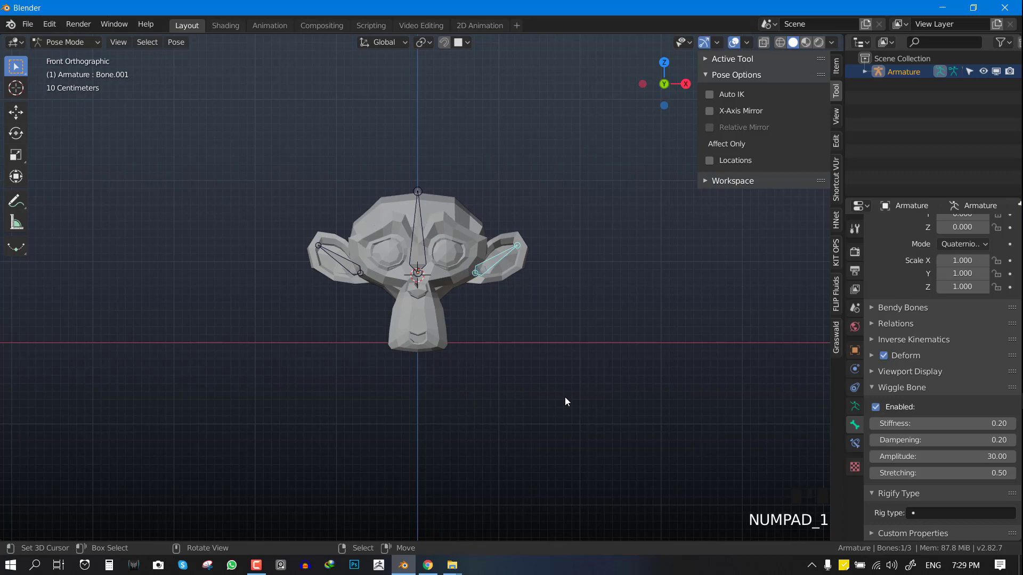
middle_drag(552, 299, 505, 312)
key(KP_1)
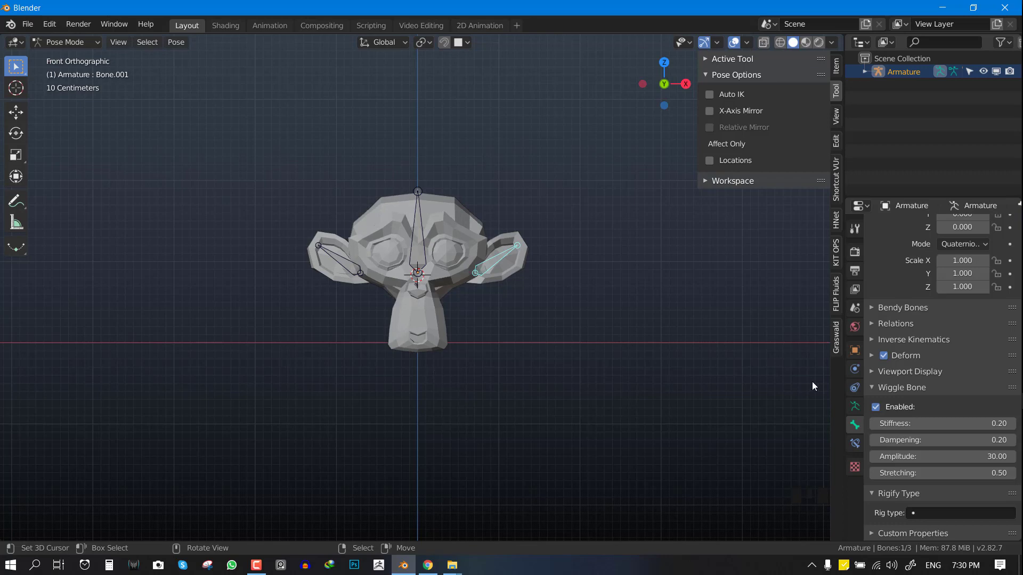
click(349, 264)
Step: Split off an area below the 3D viewport and turn it into a Dope Sheet
middle_drag(365, 346, 373, 325)
drag(2, 537, 10, 420)
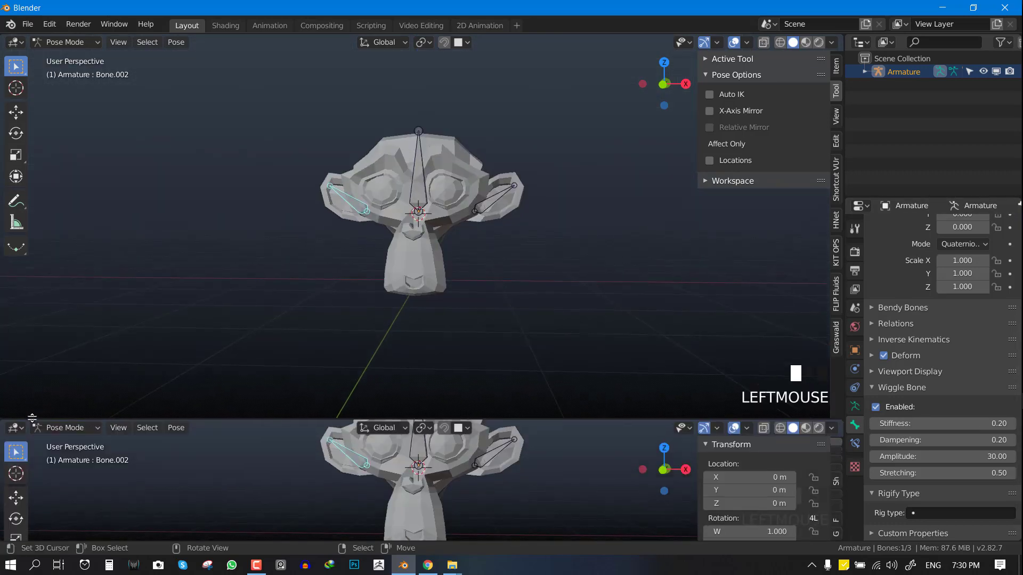
key(shift+F12)
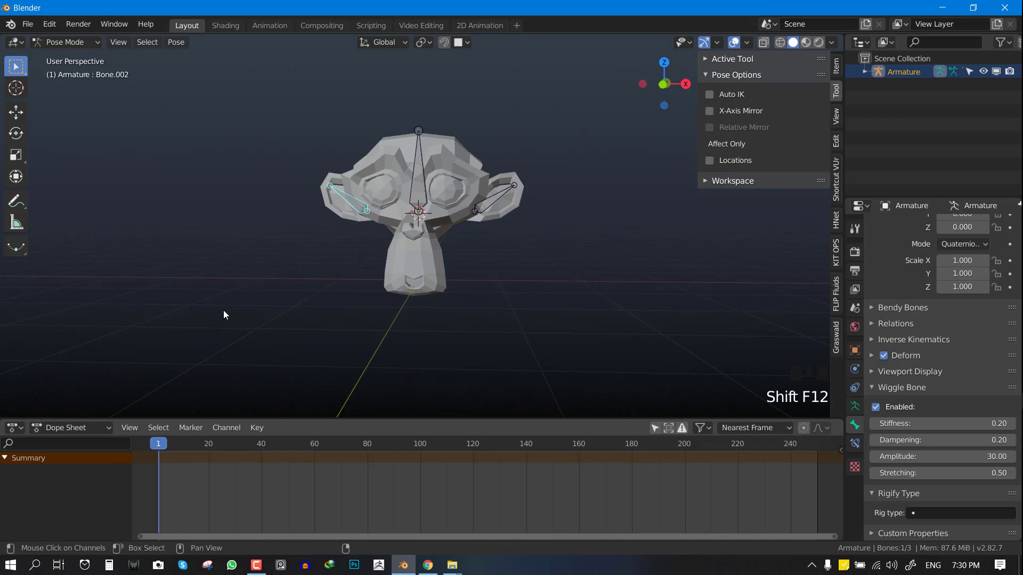
Step: Select the head bone and insert a LocRotScale keyframe at frame 1
key(KP_1)
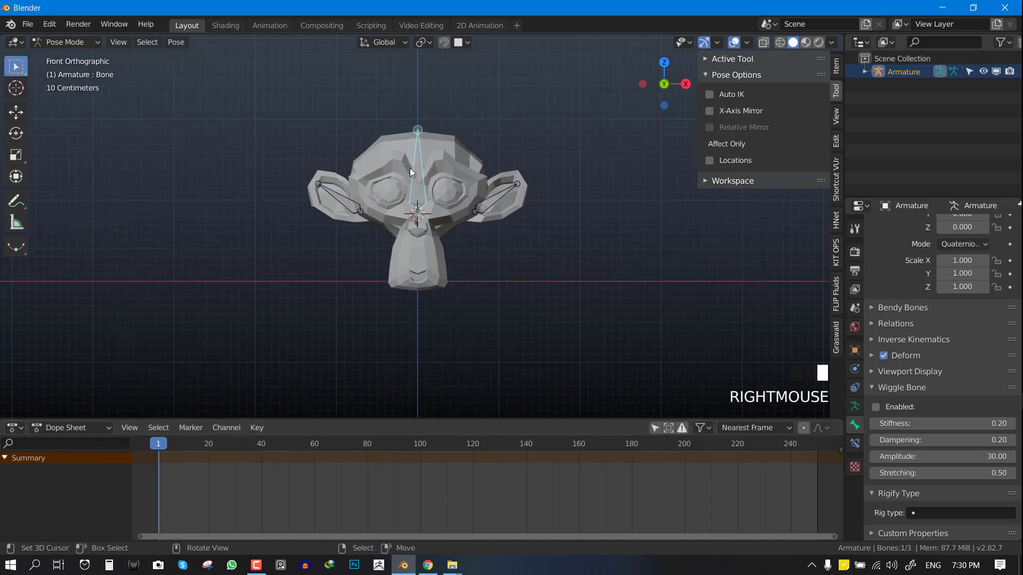
key(i)
click(259, 477)
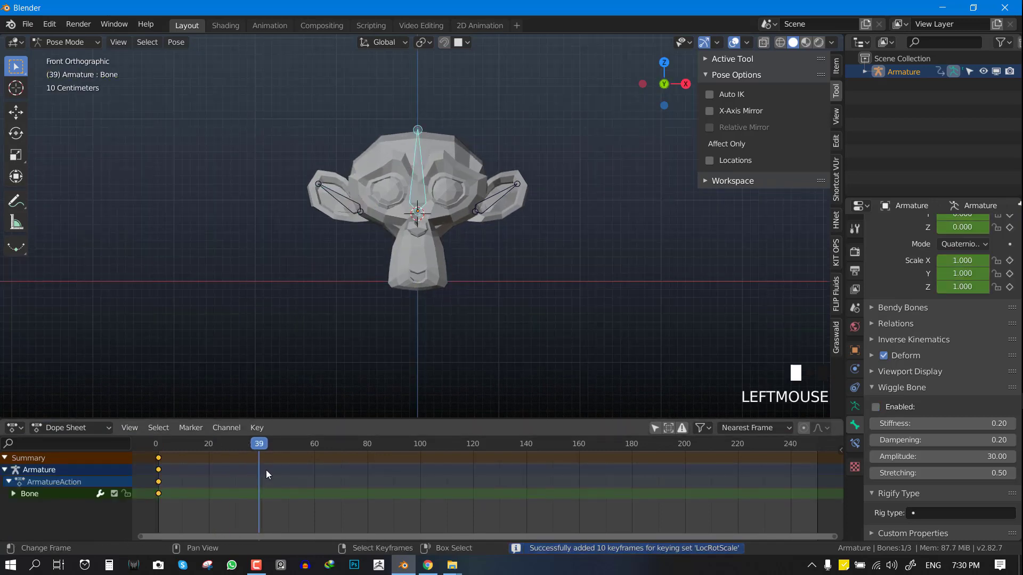
drag(266, 470, 267, 469)
key(g)
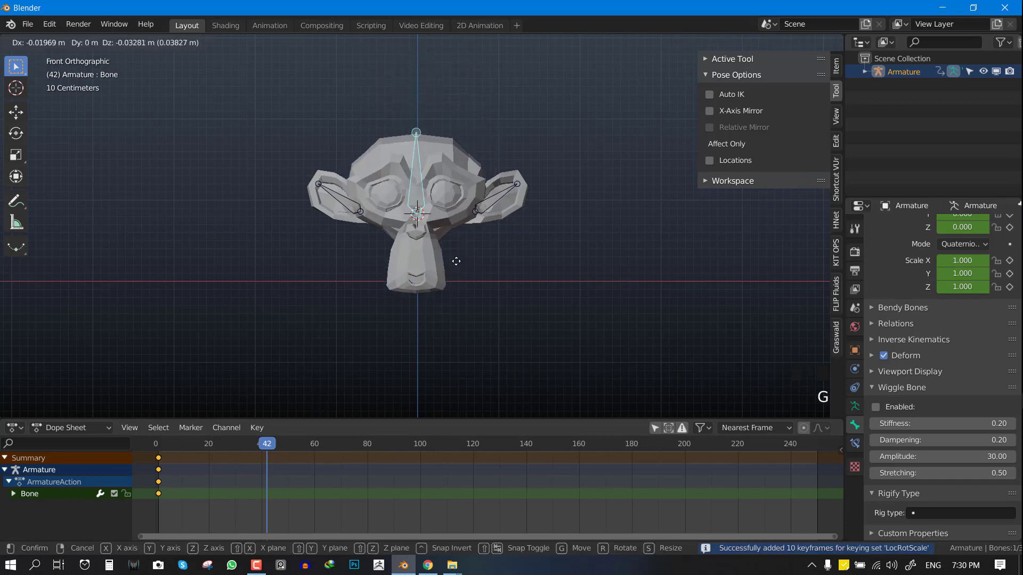
right_click(456, 261)
Step: In Edit Mode, parent both ear bones to the head bone with Keep Offset and return to Pose Mode
right_click(496, 197)
shift+right_click(350, 201)
shift+right_click(419, 184)
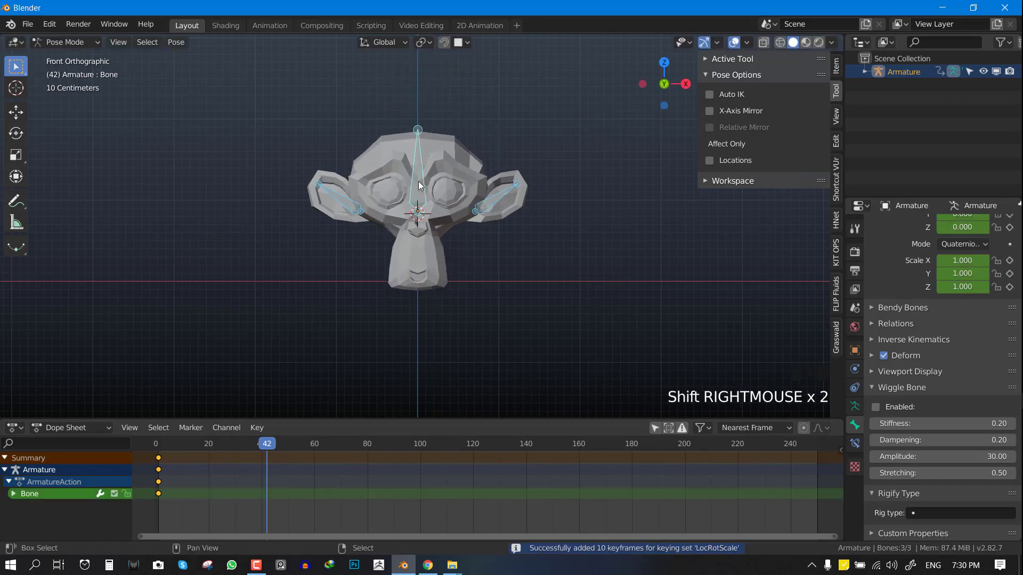
key(Tab)
key(ctrl+p)
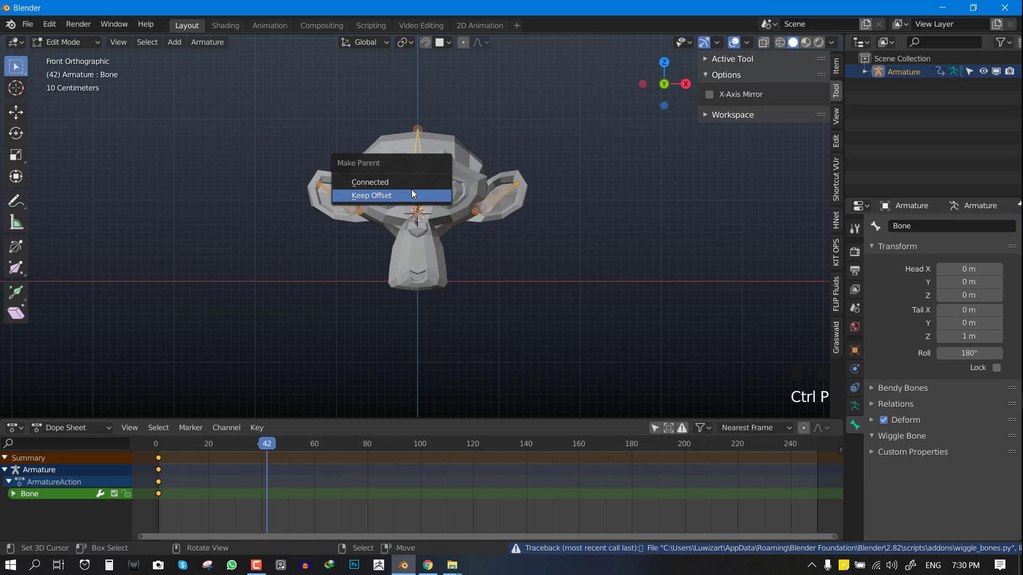
click(412, 194)
key(Tab)
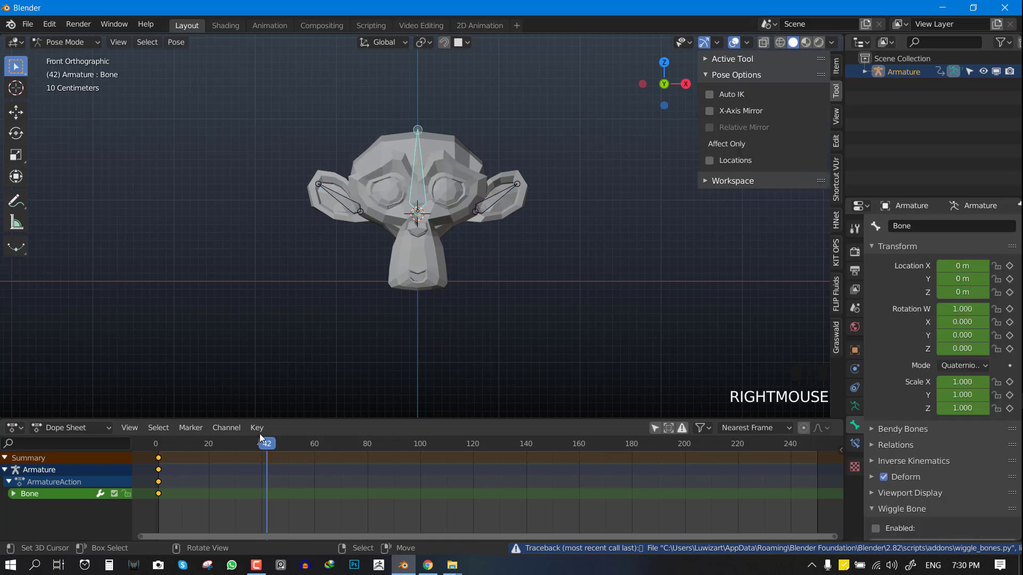
Step: At frame 30, move the head bone about 1.22 m toward -X and 0.41 m up, and insert a LocRotScale keyframe
click(233, 452)
click(236, 470)
key(g)
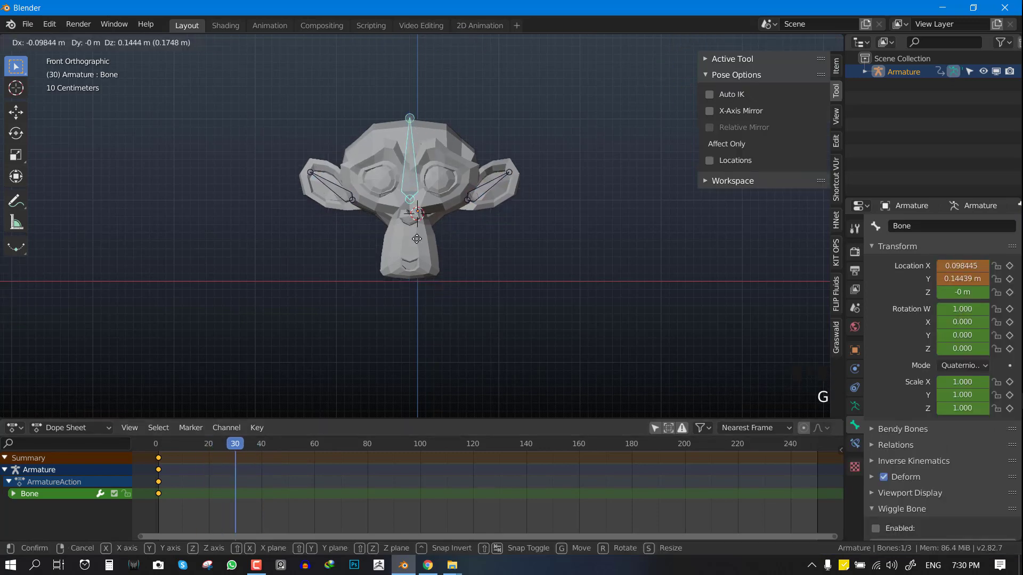
click(367, 228)
key(i)
Step: At frame 69, place the head bone about 1.46 m toward +X and 0.23 m above rest, and insert a LocRotScale keyframe
click(338, 468)
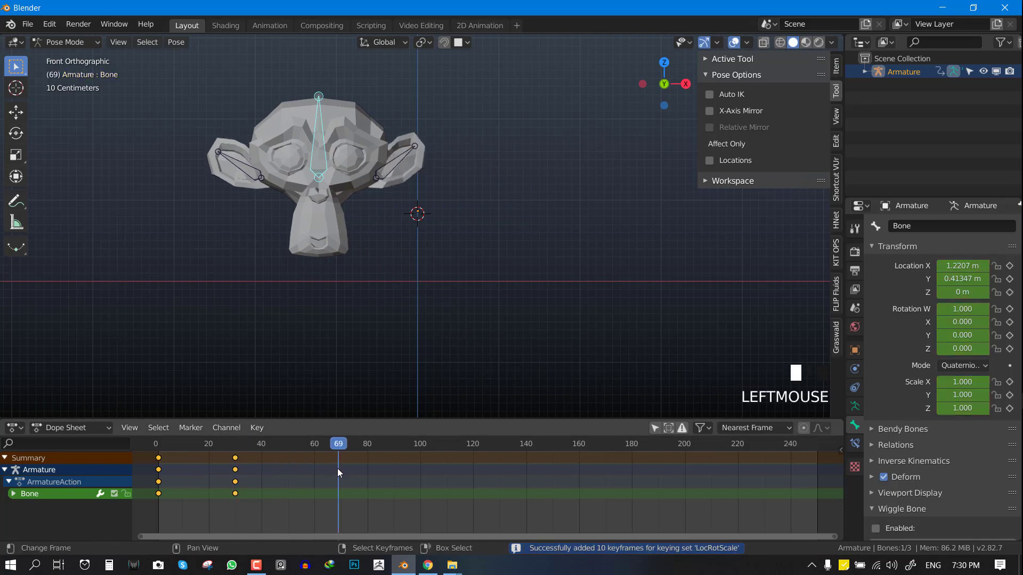
key(g)
click(572, 246)
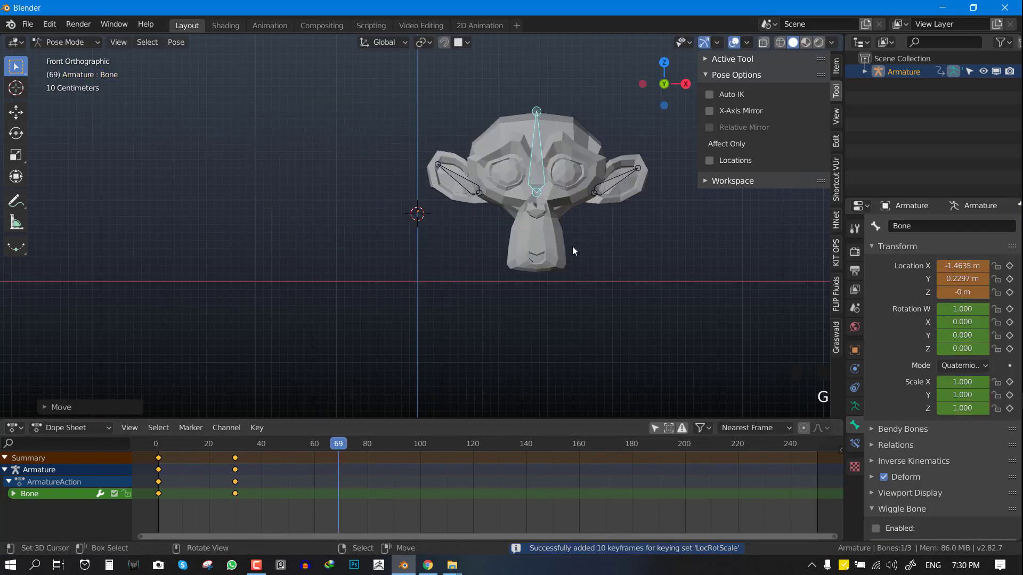
key(i)
Step: Set the animation's end frame to 70
click(343, 482)
key(ctrl+End)
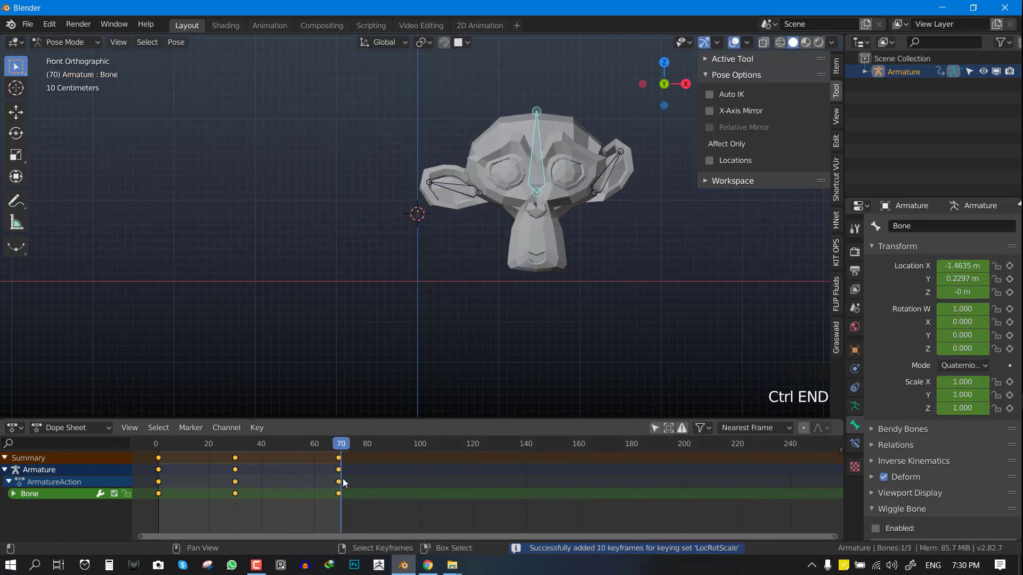
Step: Play the animation with the viewport overlays hidden to examine the ear jiggle, stop it and show the overlays again
key(shift+space)
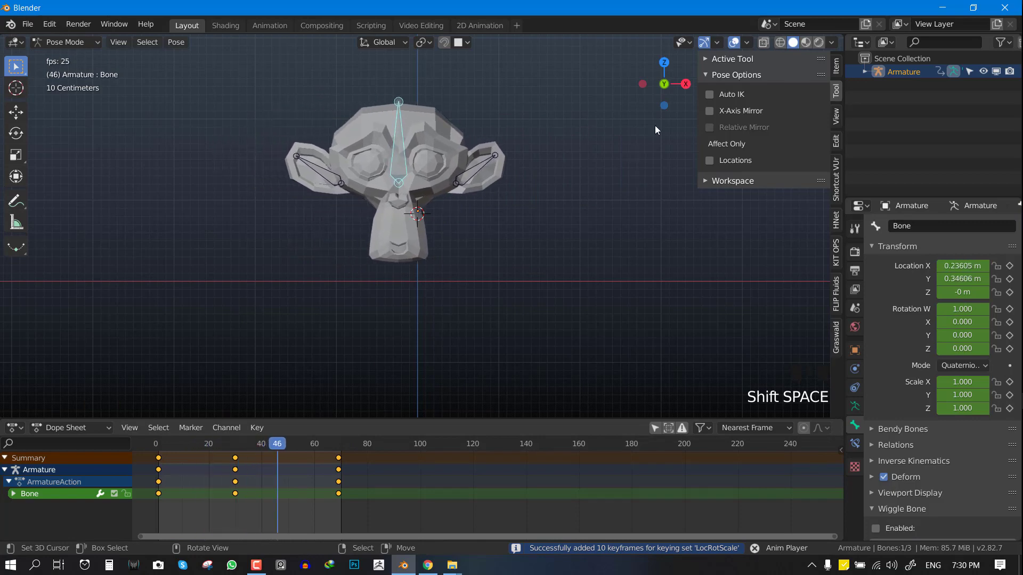
click(734, 42)
middle_drag(455, 246, 481, 249)
key(KP_1)
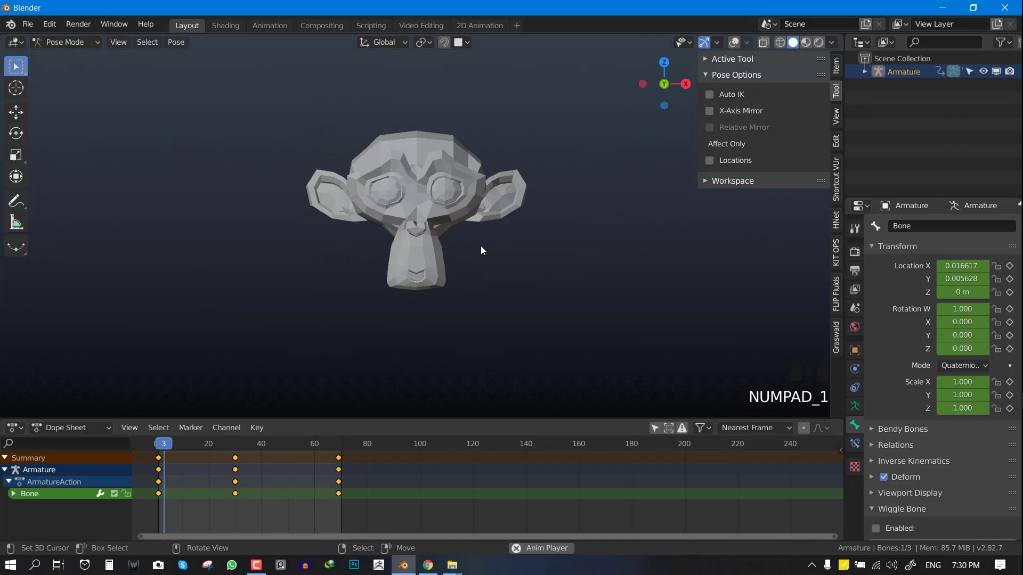
key(shift+space)
click(735, 42)
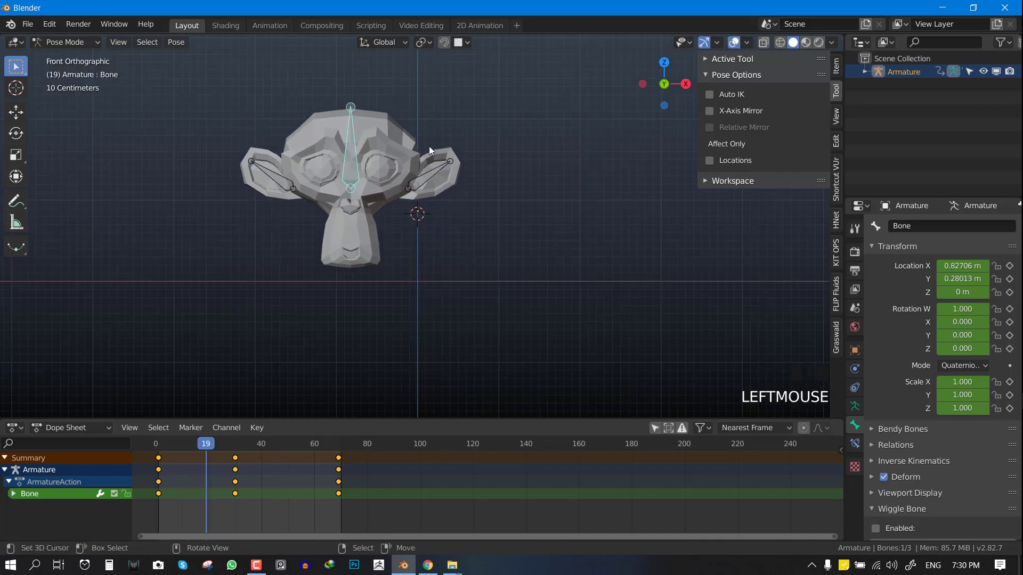
Step: At frame 30, rotate the head bone counterclockwise in front view to about W 0.836, Z -0.549, and insert a LocRotScale keyframe
key(Up)
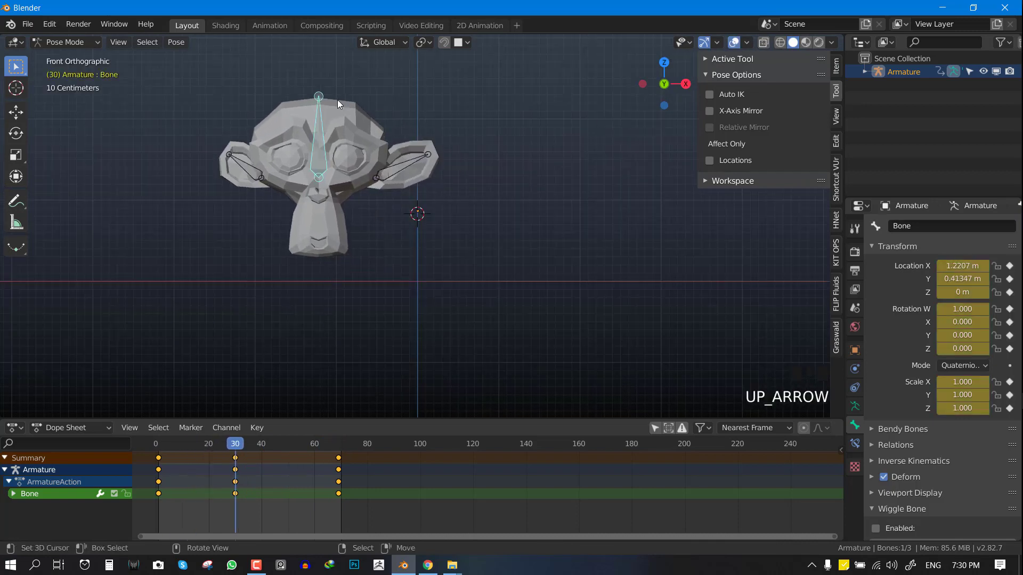
key(r)
click(365, 120)
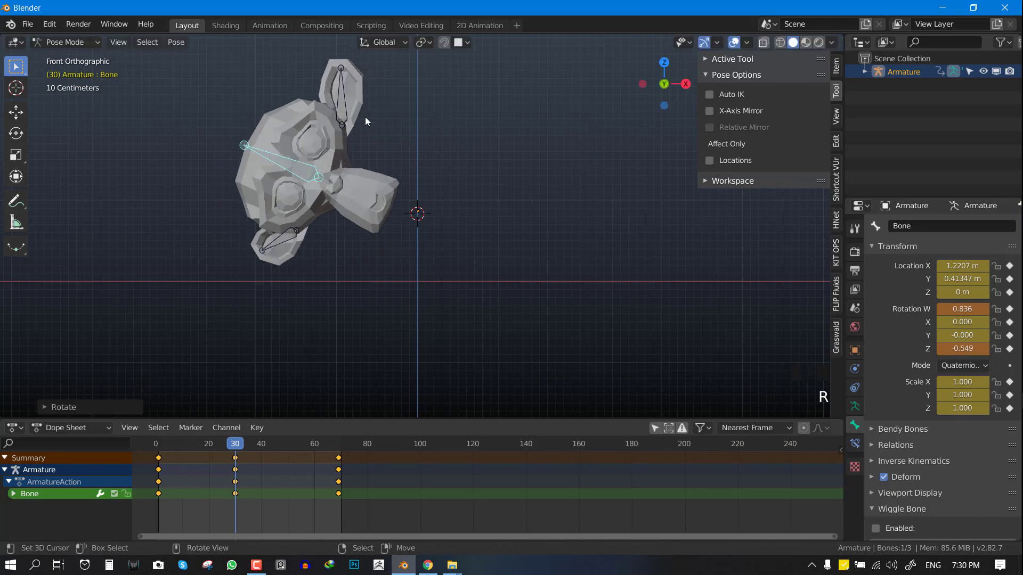
key(i)
Step: At frame 49, rotate the head bone clockwise in front view to about W 0.955, Z 0.077, and insert a LocRotScale keyframe
click(285, 478)
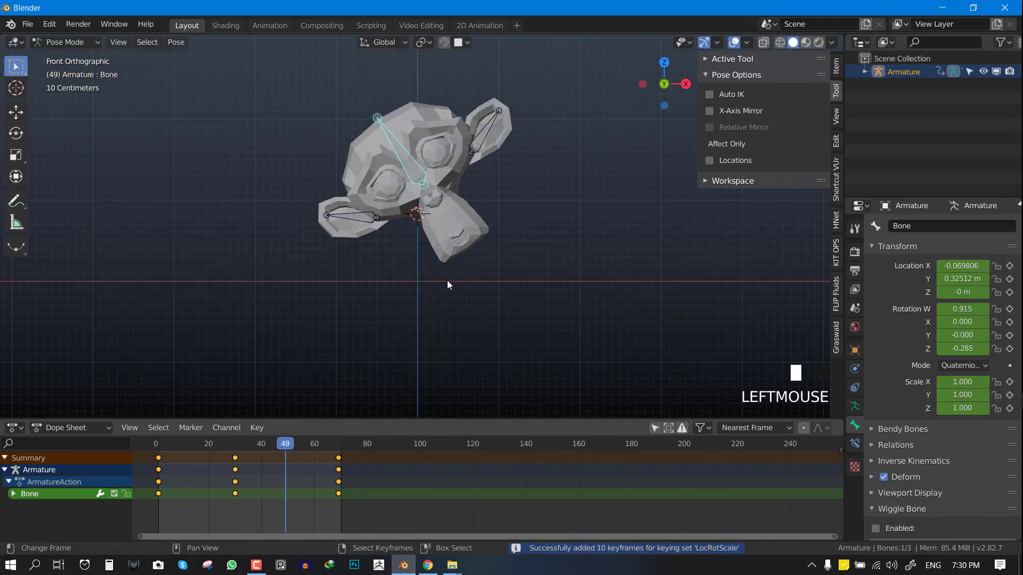
key(r)
click(475, 306)
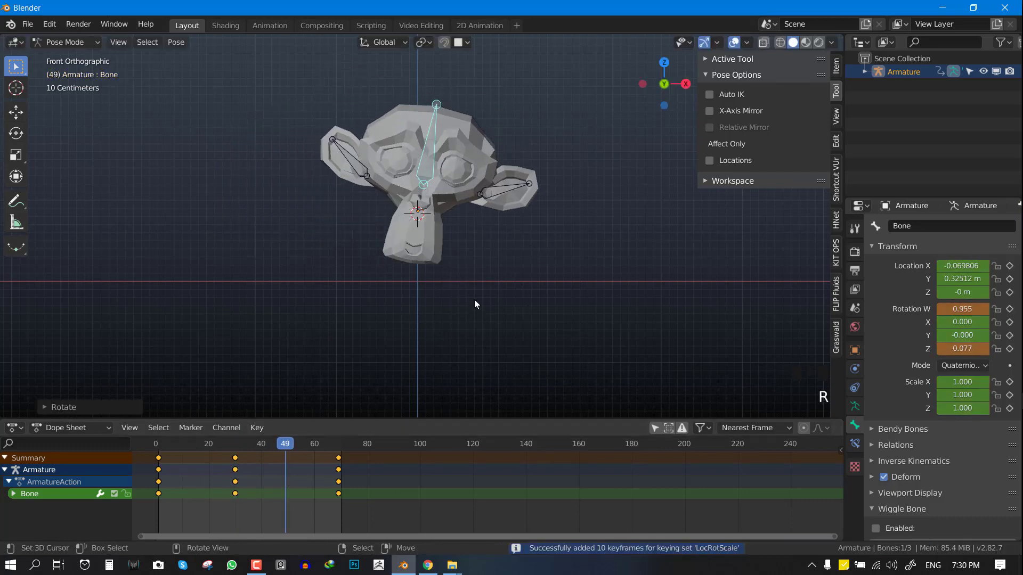
key(i)
Step: Play the rotated head animation with the overlays hidden to check the ear motion, restore the overlays and stop playback
drag(196, 506, 157, 480)
key(shift+space)
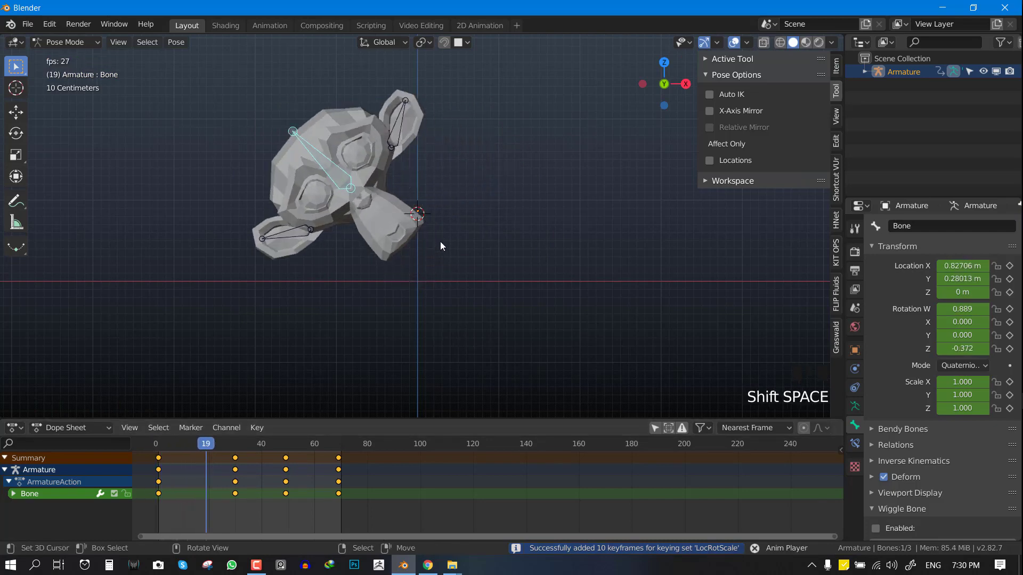
click(733, 42)
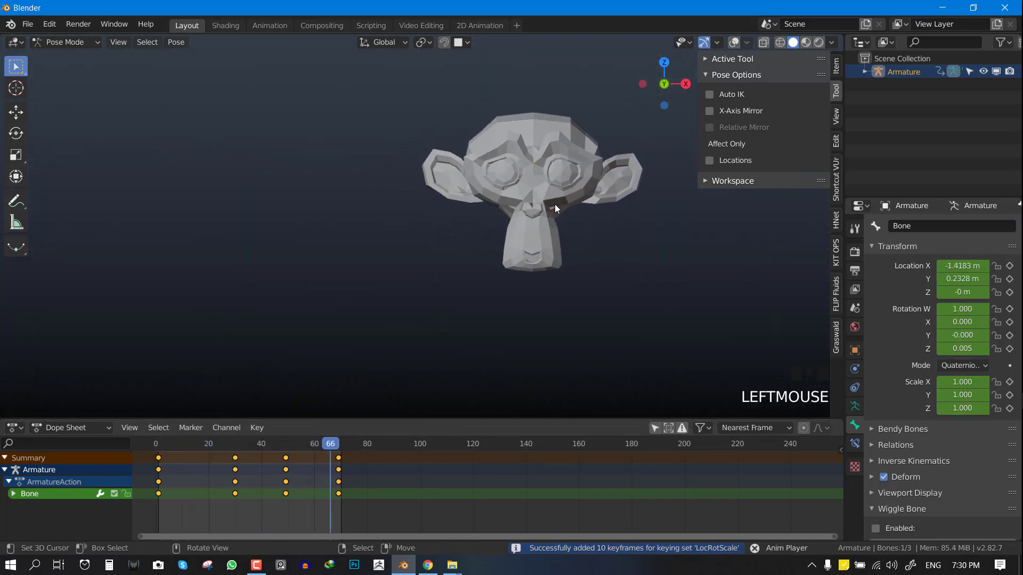
middle_drag(555, 207, 498, 220)
key(KP_1)
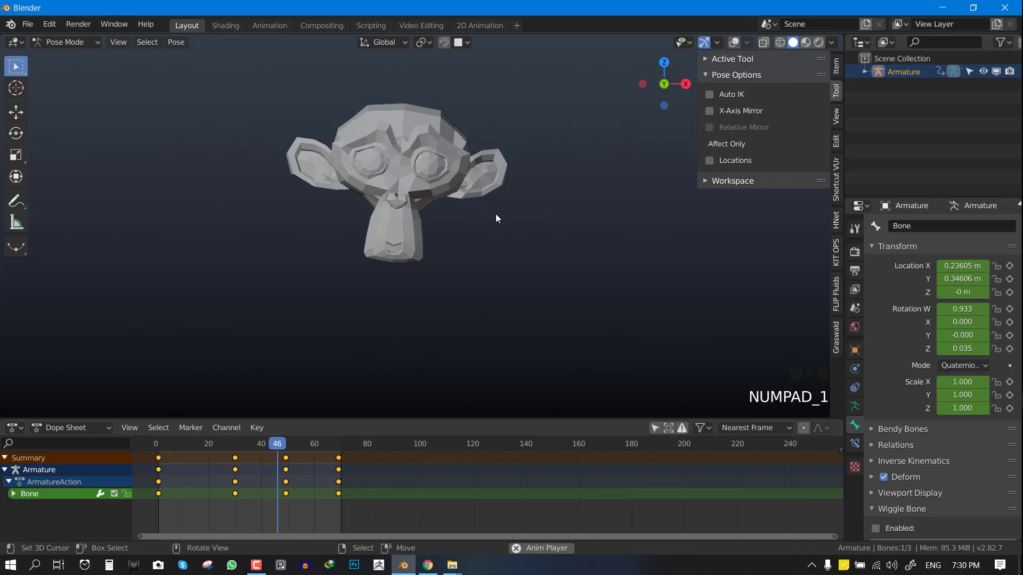
click(733, 43)
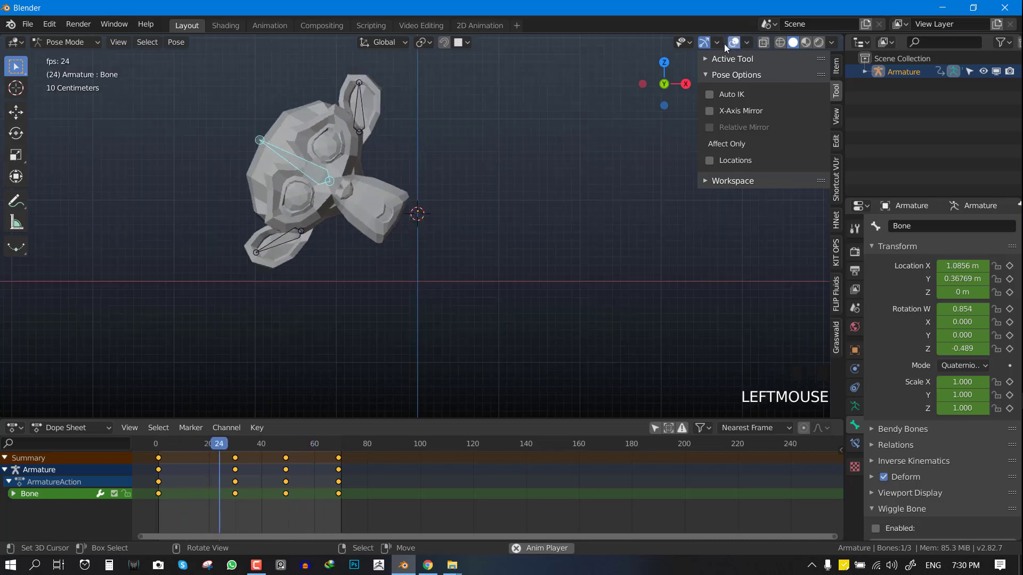
key(shift+space)
Step: Set the Wiggle Bone stiffness of both ear bones to 0.02
right_click(401, 125)
scroll(963, 454, down, 5)
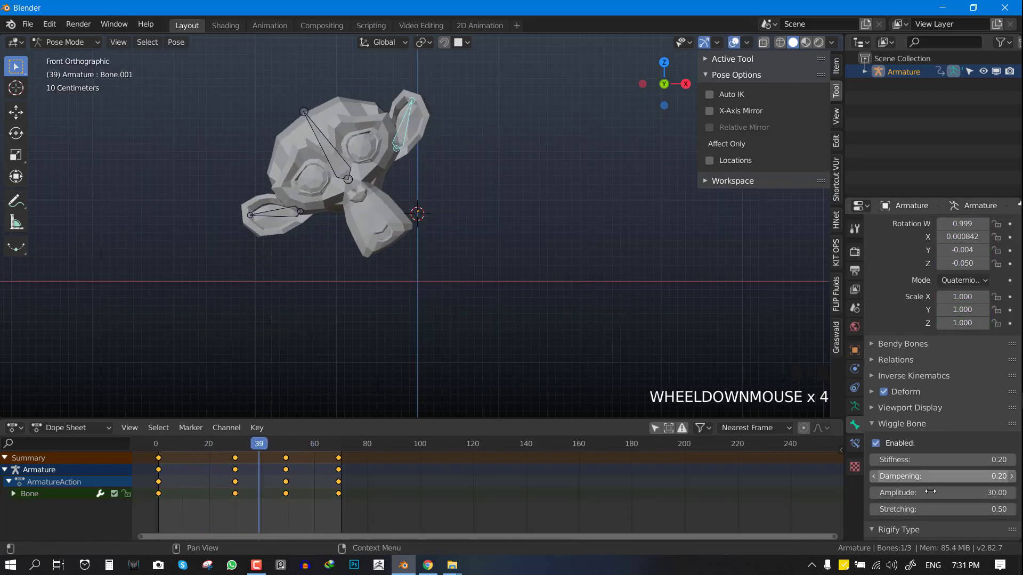
click(953, 438)
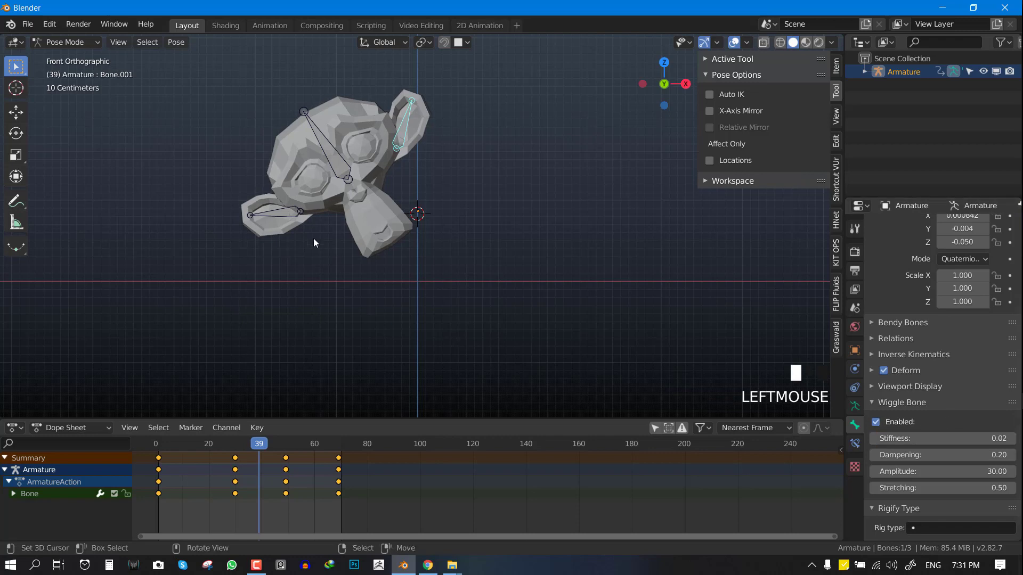
right_click(290, 205)
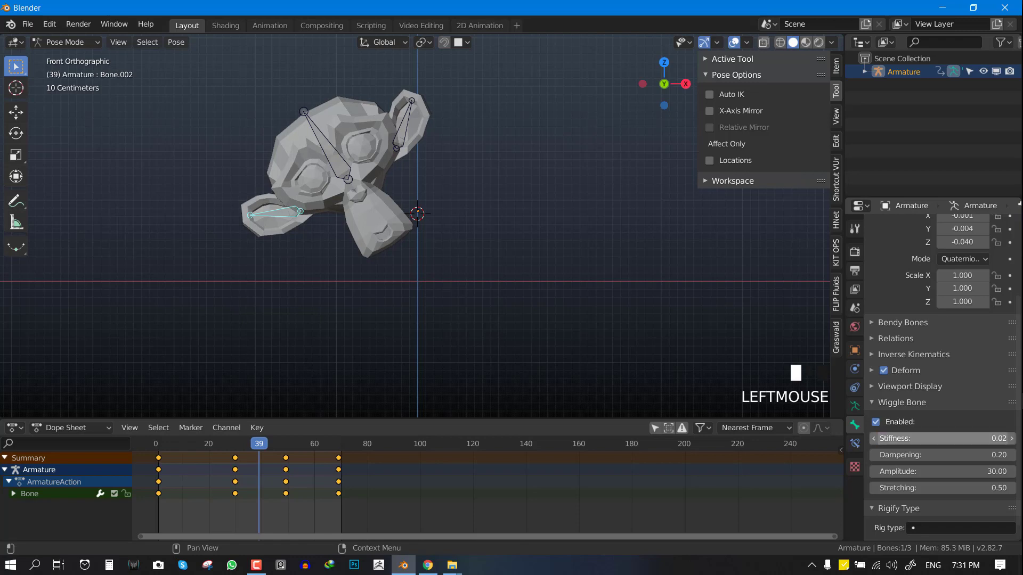
Step: Play the animation with the overlays hidden to examine the softer ear wiggle, stop it and show the overlays again
key(shift+space)
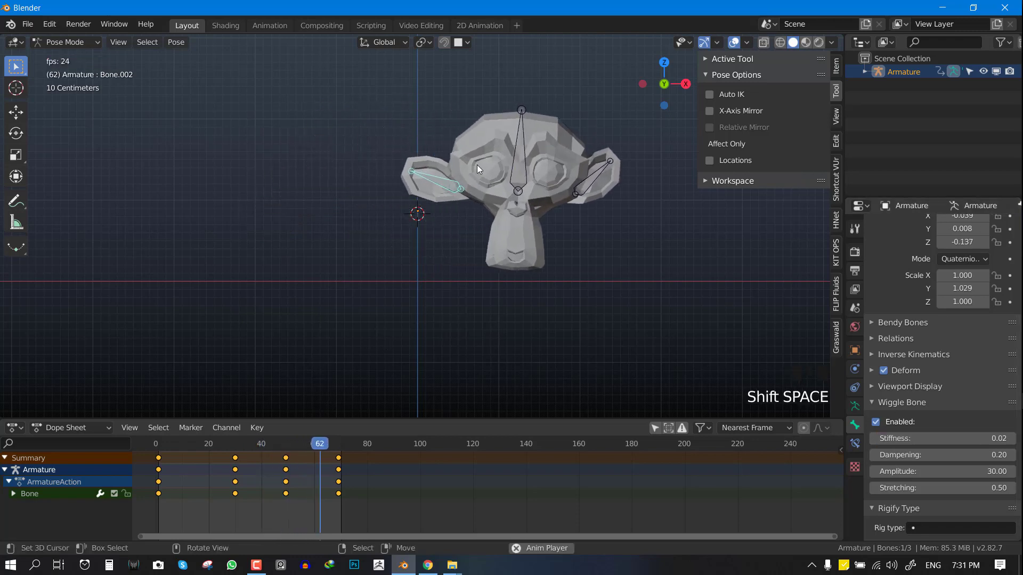
click(734, 42)
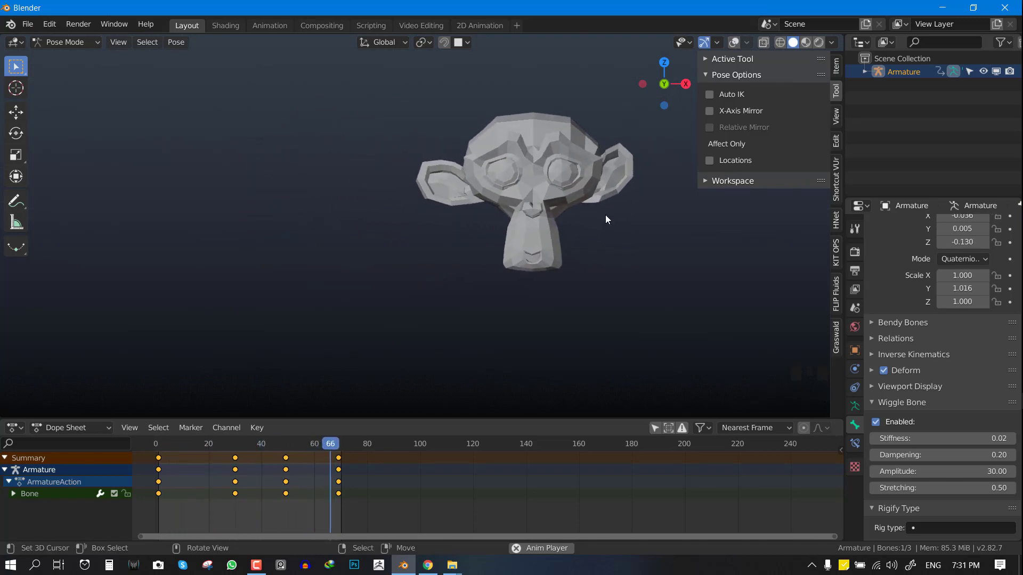
middle_drag(605, 215, 480, 265)
key(KP_1)
key(shift+space)
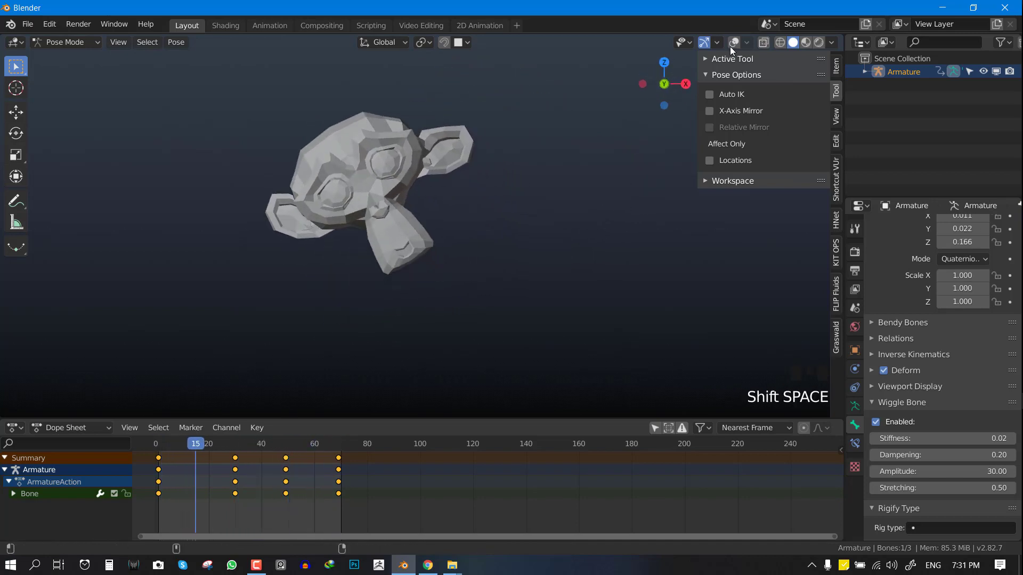
click(734, 42)
Step: Return to Object Mode at frame 1 with nothing selected and the viewport sidebar hidden
scroll(461, 177, down, 2)
key(ctrl+Tab)
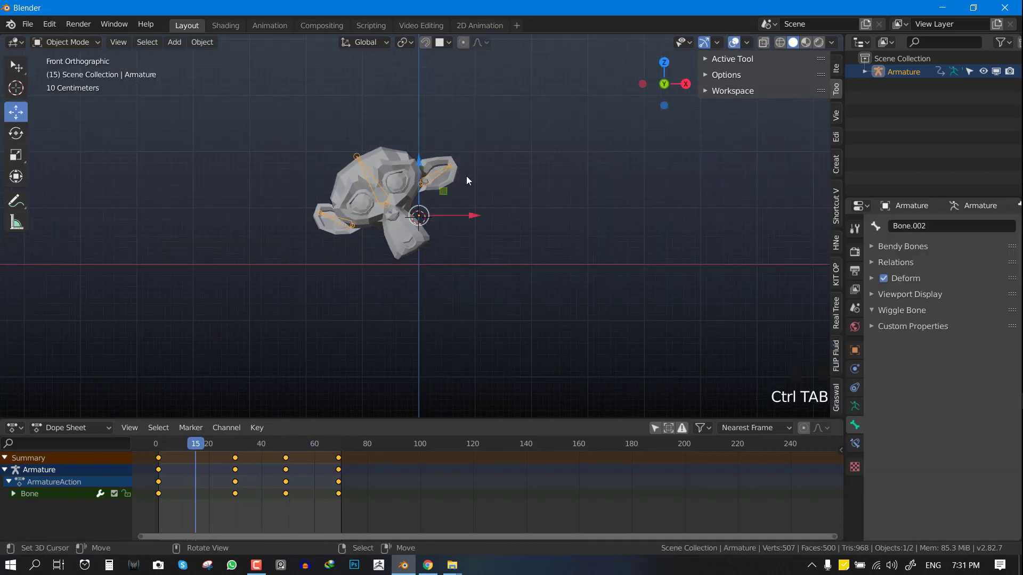
scroll(486, 178, up, 1)
key(shift+Left)
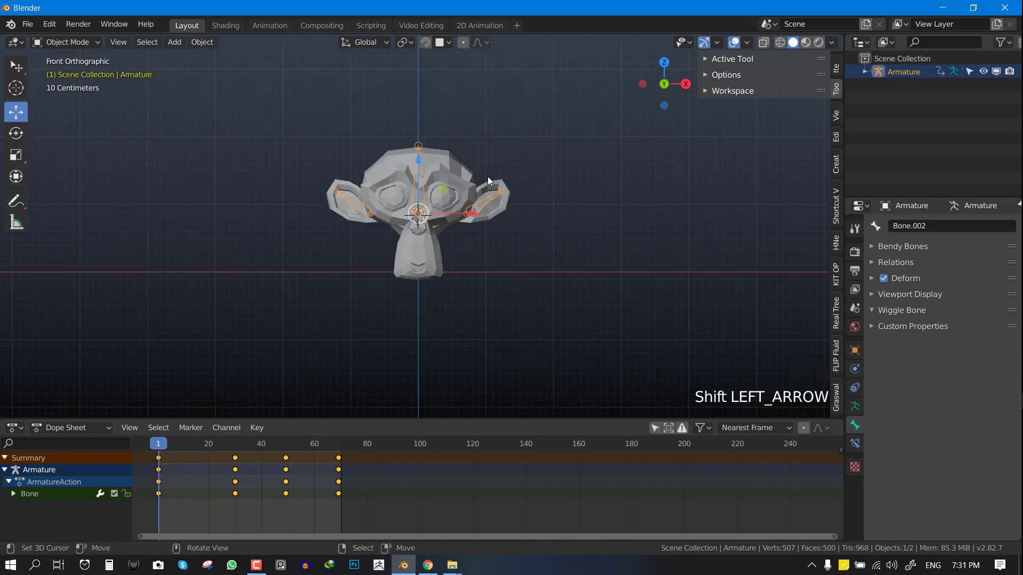
key(alt+a)
shift+middle_drag(510, 190, 469, 201)
scroll(481, 193, up, 1)
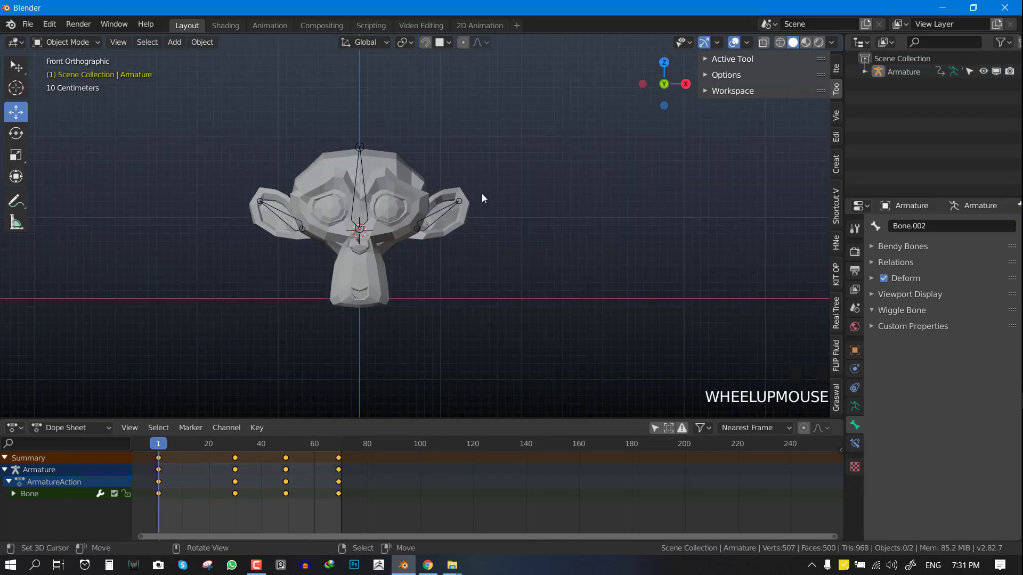
scroll(482, 194, up, 2)
key(n)
scroll(516, 162, down, 2)
shift+middle_drag(515, 161, 501, 167)
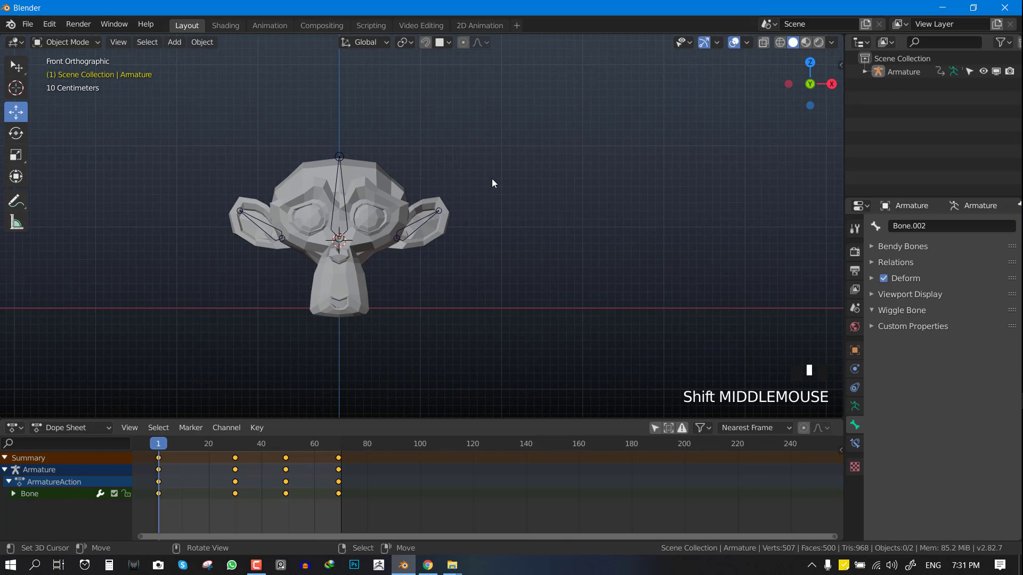
key(shift+a)
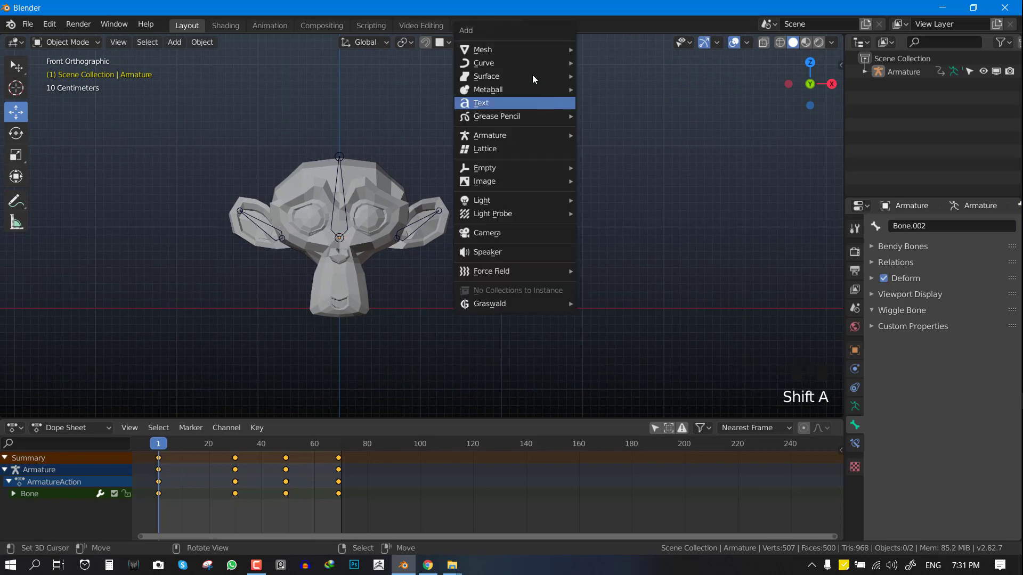
mouse_move(510, 50)
click(597, 62)
key(s)
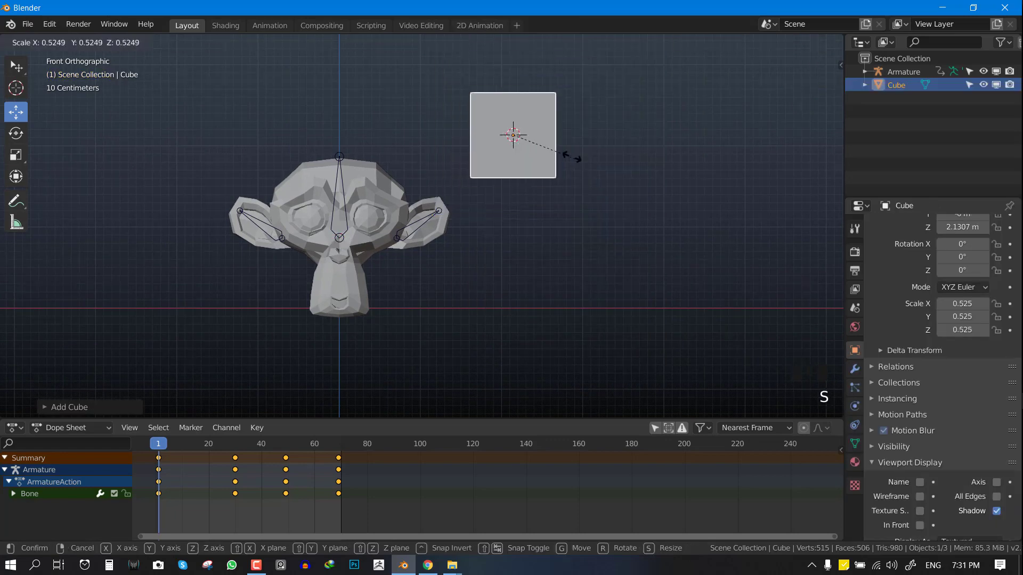
click(539, 154)
key(g)
click(536, 206)
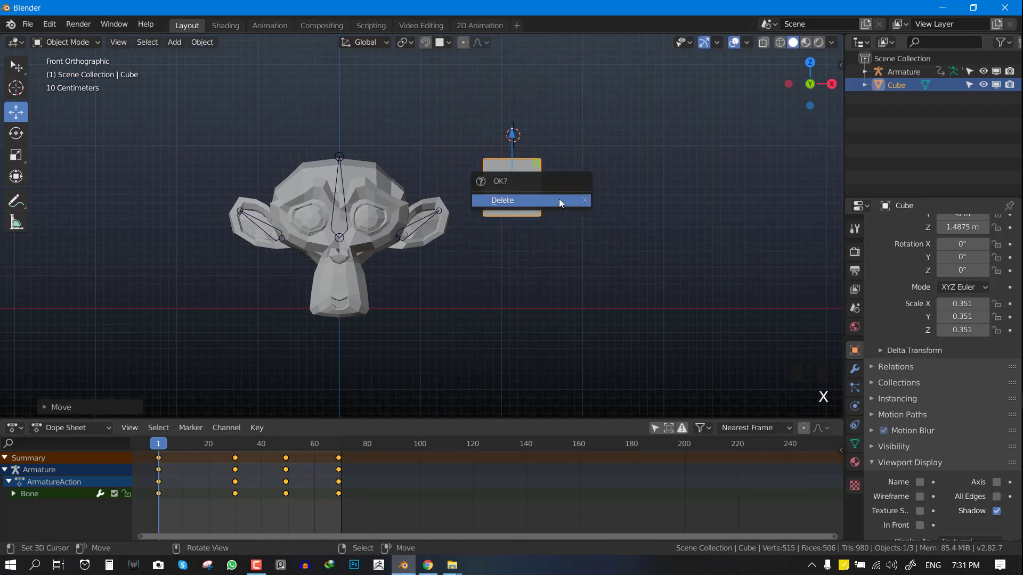
click(559, 201)
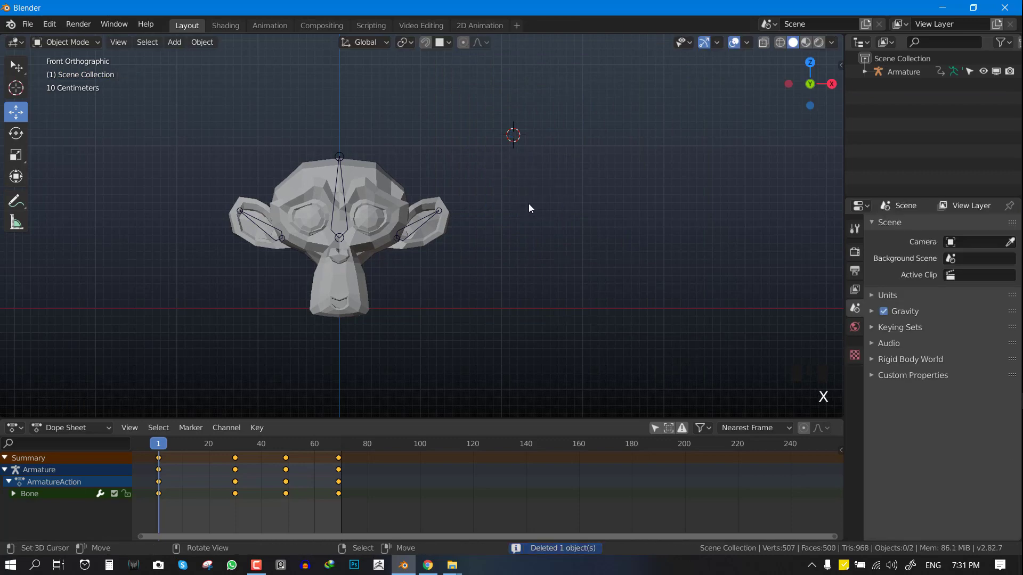
Step: Place the 3D cursor just above the +X ear, add a plane there and rotate it 90° about X
scroll(485, 218, up, 2)
shift+middle_drag(486, 219, 494, 199)
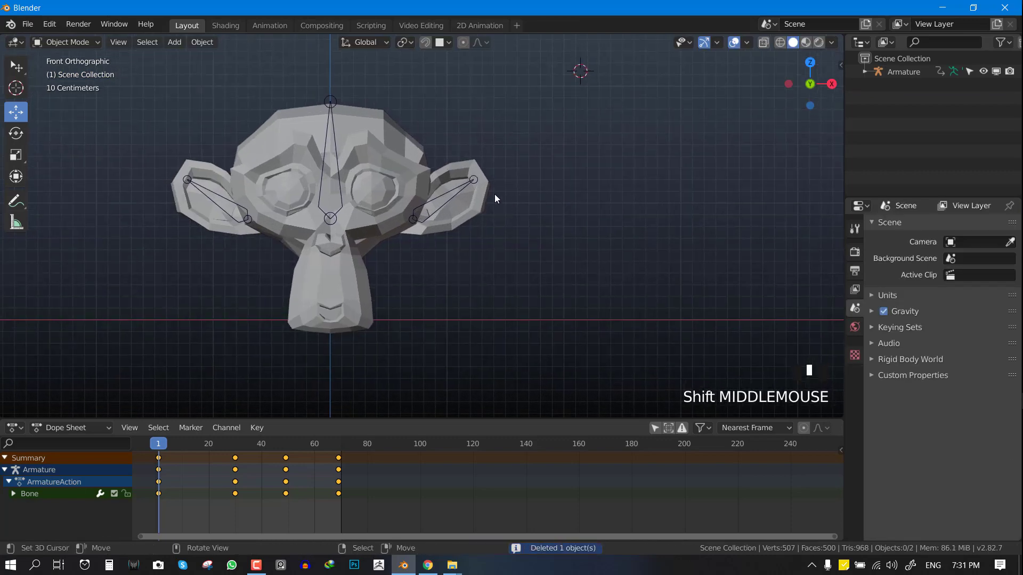
click(473, 140)
key(shift+a)
mouse_move(565, 90)
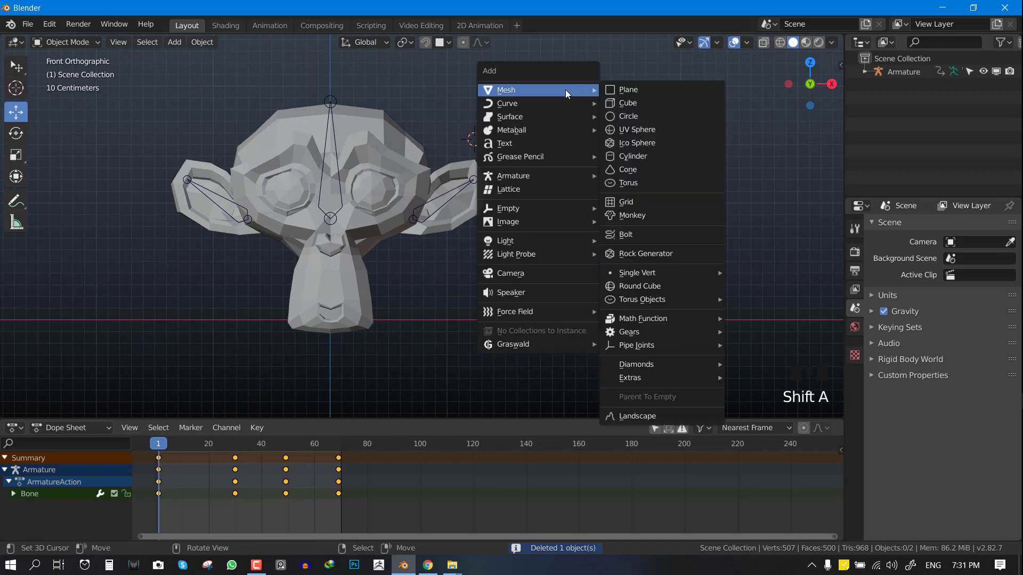
click(660, 91)
text(rx90)
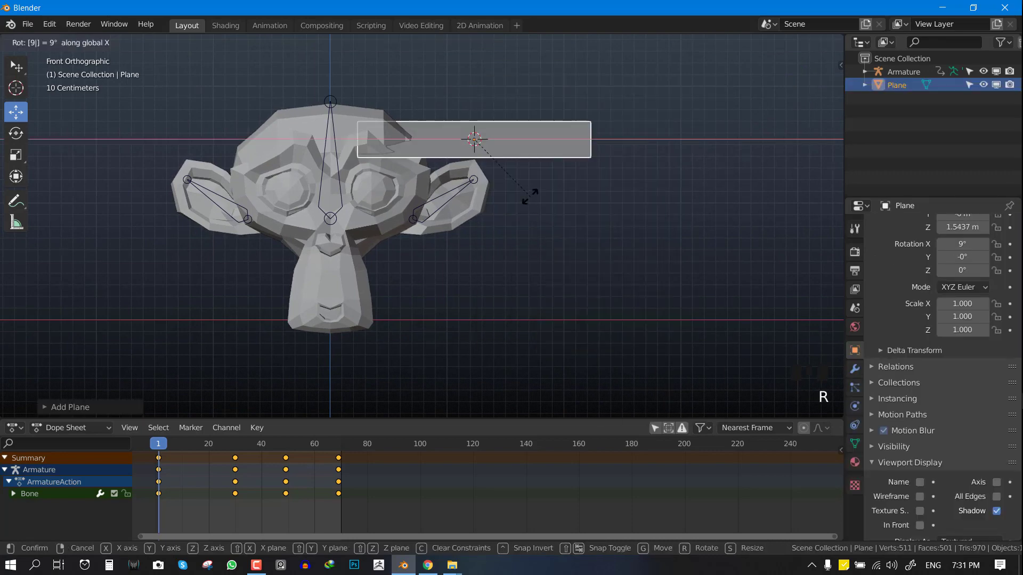
key(Return)
Step: Scale the plane down to about 0.267 and move it over the +X ear
key(s)
click(507, 158)
key(g)
click(496, 214)
Step: In Edit Mode, move the plane's two outer corners and lower inner corner outward to follow the ear's outline
key(Tab)
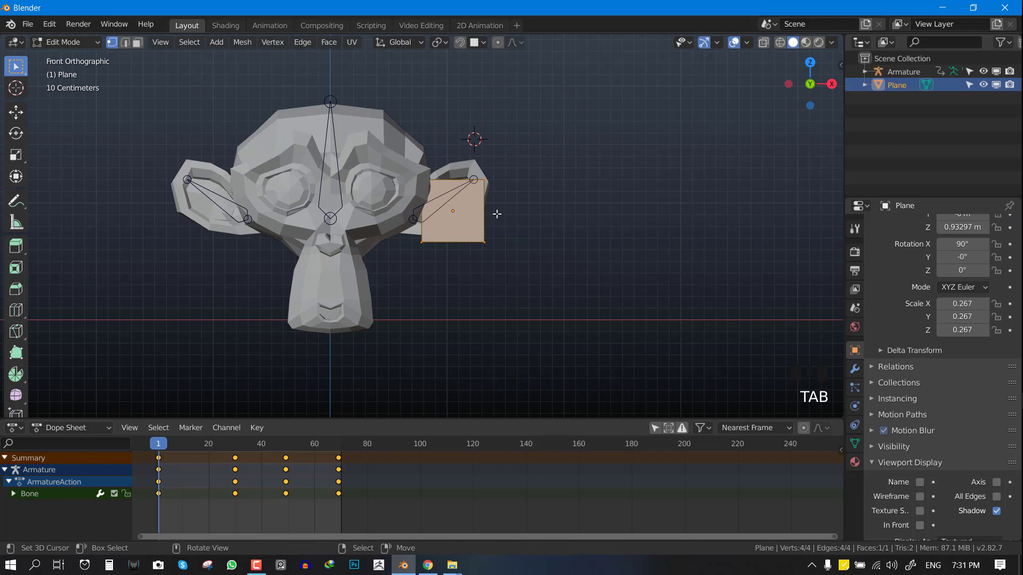
right_drag(492, 197, 496, 144)
right_drag(484, 240, 517, 205)
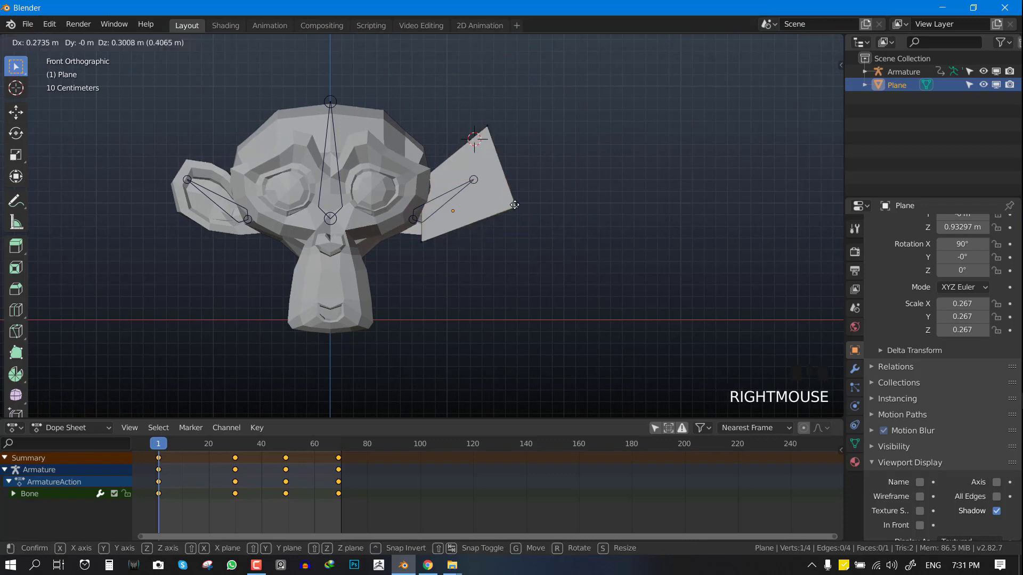
right_drag(421, 244, 401, 247)
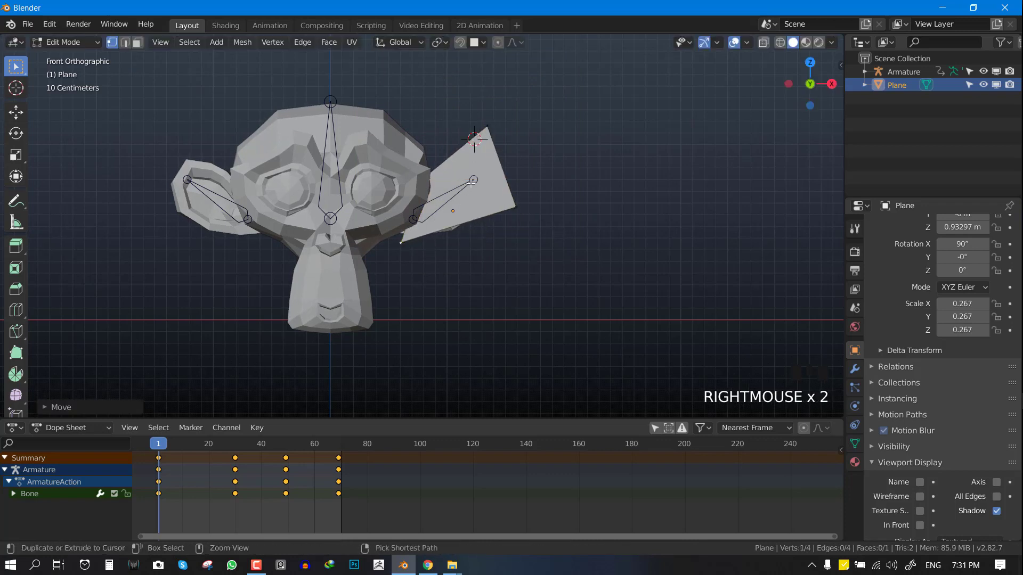
Step: Add a centred loop cut running lengthwise along the ear plane and pull its outer end vertex outward
key(ctrl+r)
click(499, 172)
right_click(499, 172)
right_drag(514, 162, 538, 152)
Step: Add a centred crosswise loop cut to the ear plane, pull its lower and upper vertices outward, and return to solid Object Mode
key(shift+z)
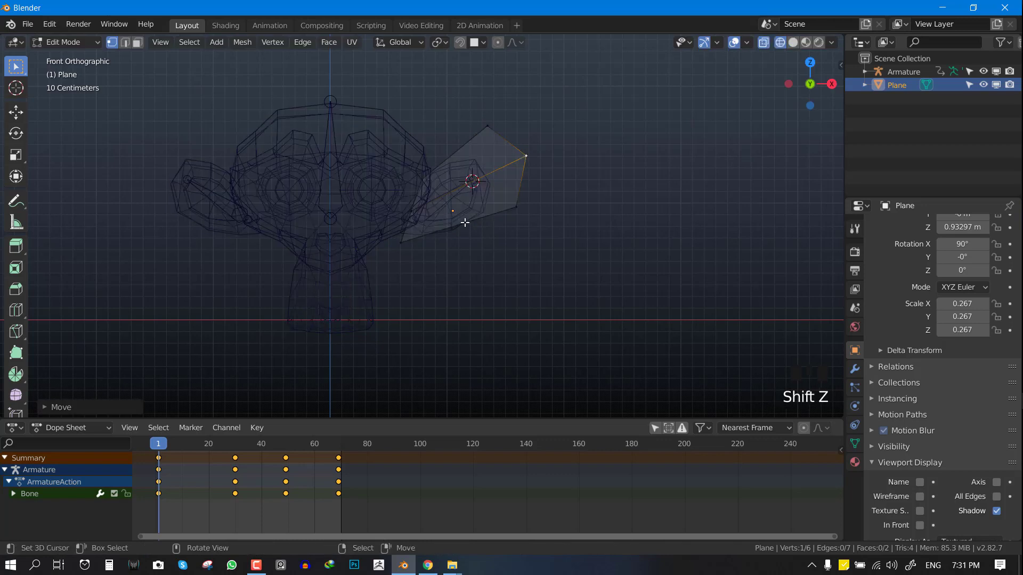
key(ctrl+r)
click(464, 222)
right_click(464, 222)
right_drag(463, 222, 459, 241)
right_drag(452, 154, 447, 145)
key(Tab)
key(shift+z)
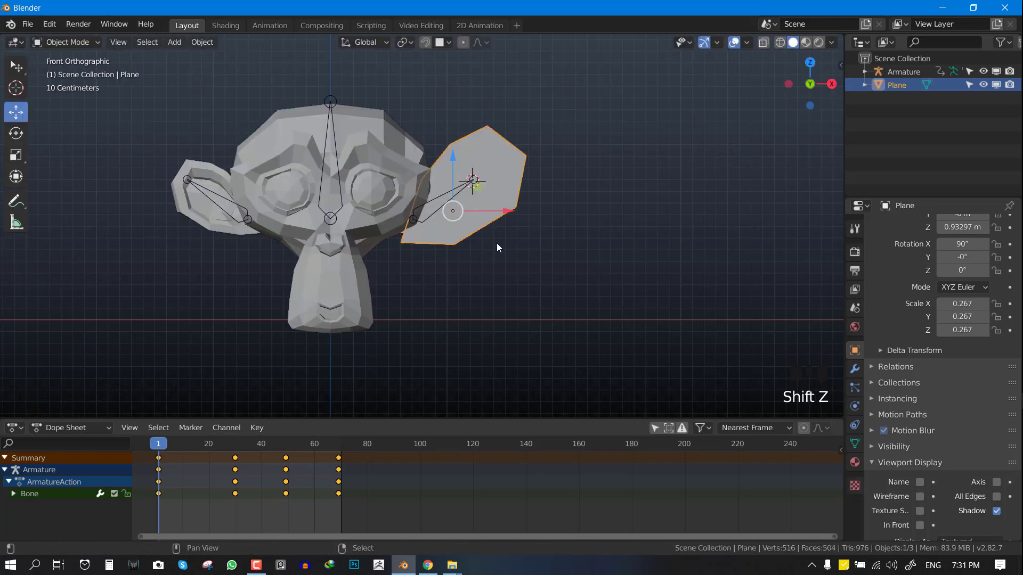
Step: Duplicate the ear plane, rotate the copy to about -100° on Y in front view, and move it over the -X ear
key(shift+d)
right_click(443, 266)
key(r)
click(585, 211)
key(g)
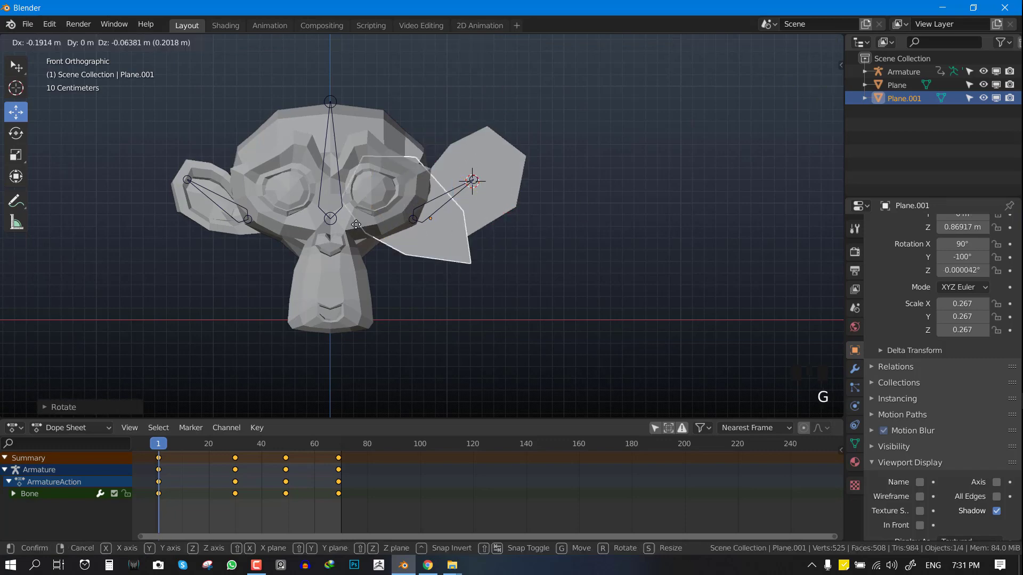
click(350, 210)
Step: Move the duplicated plane about 0.37 m back along Y and trackball-rotate it to align with the -X ear bone
middle_drag(350, 210, 365, 286)
drag(311, 267, 258, 266)
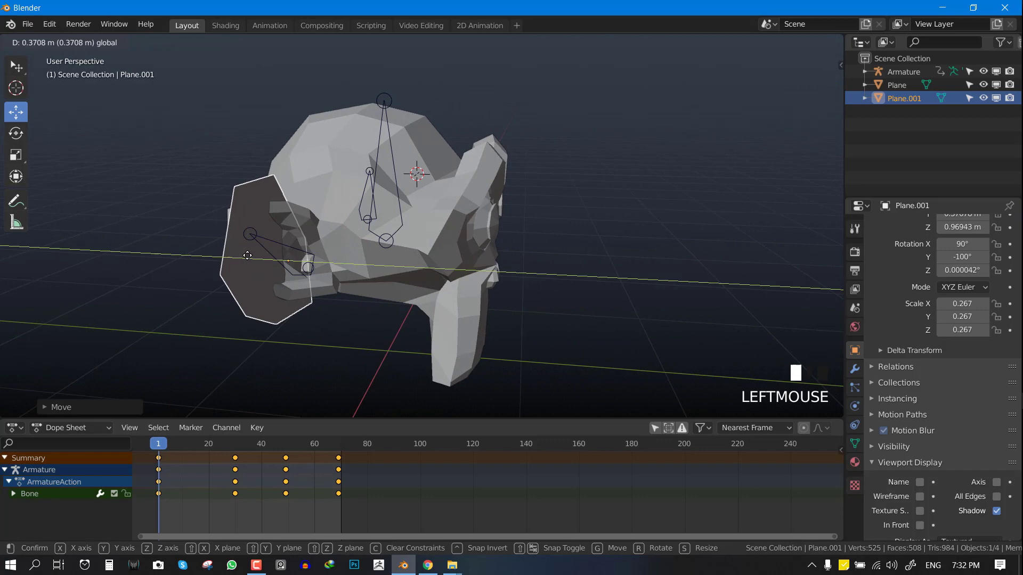
key(r)
key(r)
click(254, 252)
Step: Select the original plane and move it back to the +X ear bone
middle_drag(254, 251, 421, 218)
click(490, 147)
middle_drag(490, 147, 410, 192)
key(g)
click(495, 195)
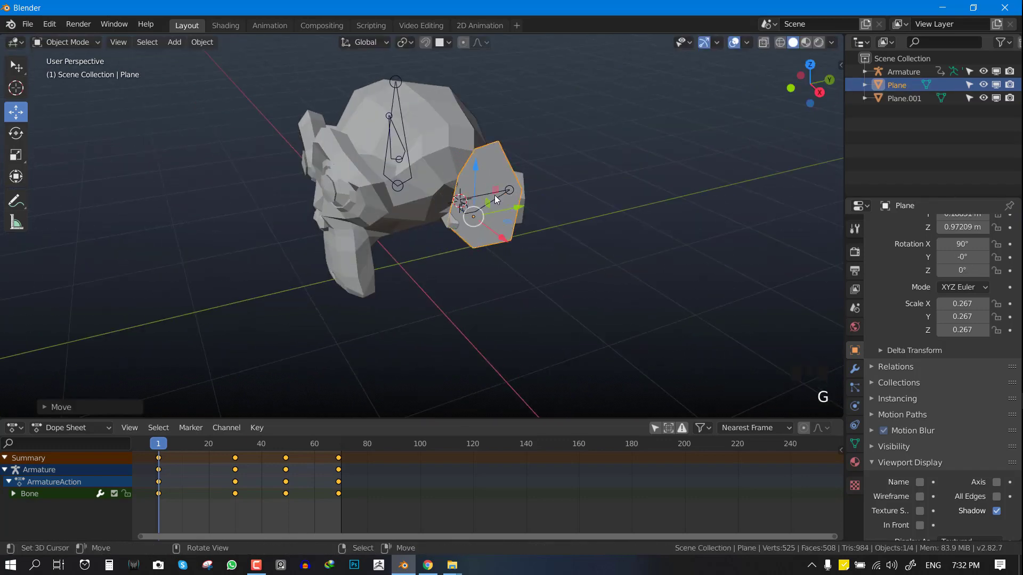
Step: Trackball-rotate the original plane to about 84.4°, 1.43°, 11.3° and shift it about 0.14 m outward around the +X ear bone
key(r)
key(r)
click(514, 193)
key(g)
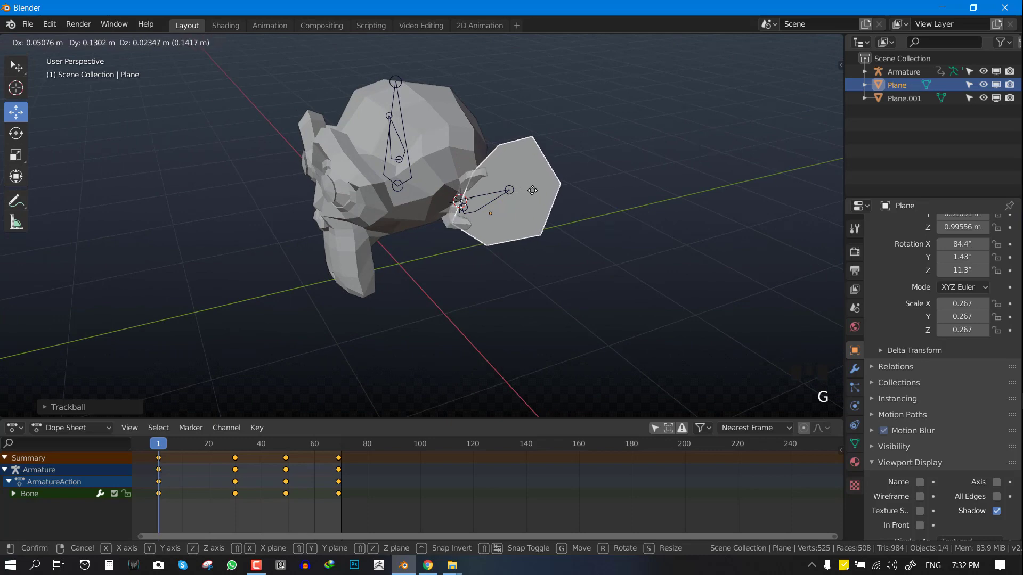
click(533, 197)
key(KP_1)
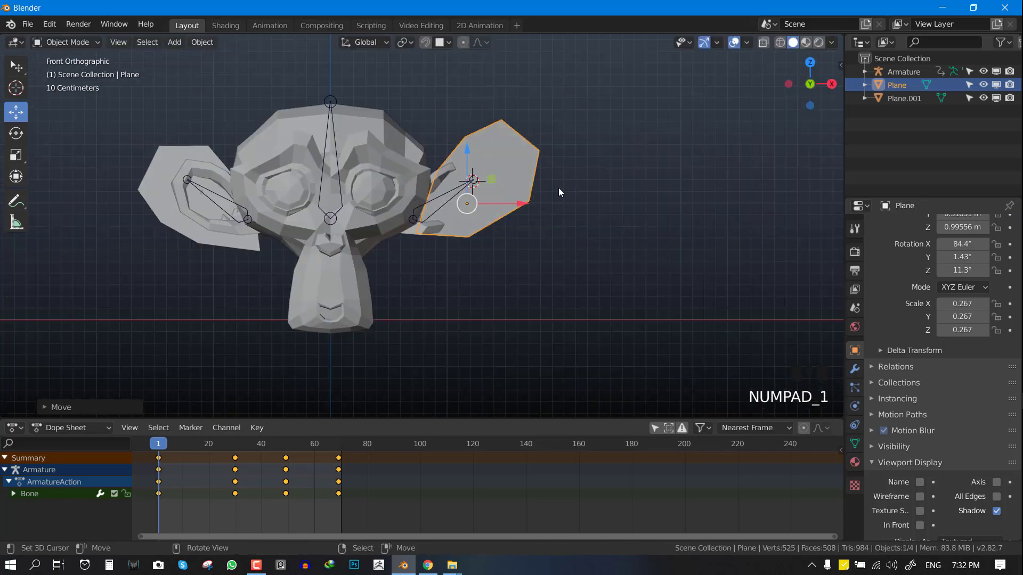
Step: Add the armature to the selection alongside the original ear plane and enter Pose Mode
scroll(558, 187, up, 2)
scroll(558, 187, down, 4)
key(g)
key(Escape)
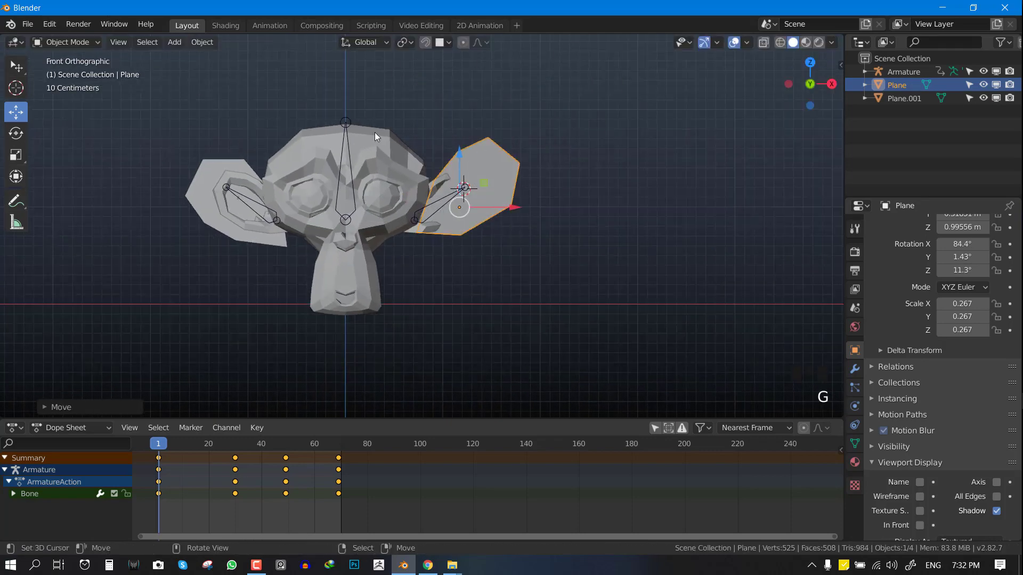
shift+right_click(343, 116)
key(ctrl+Tab)
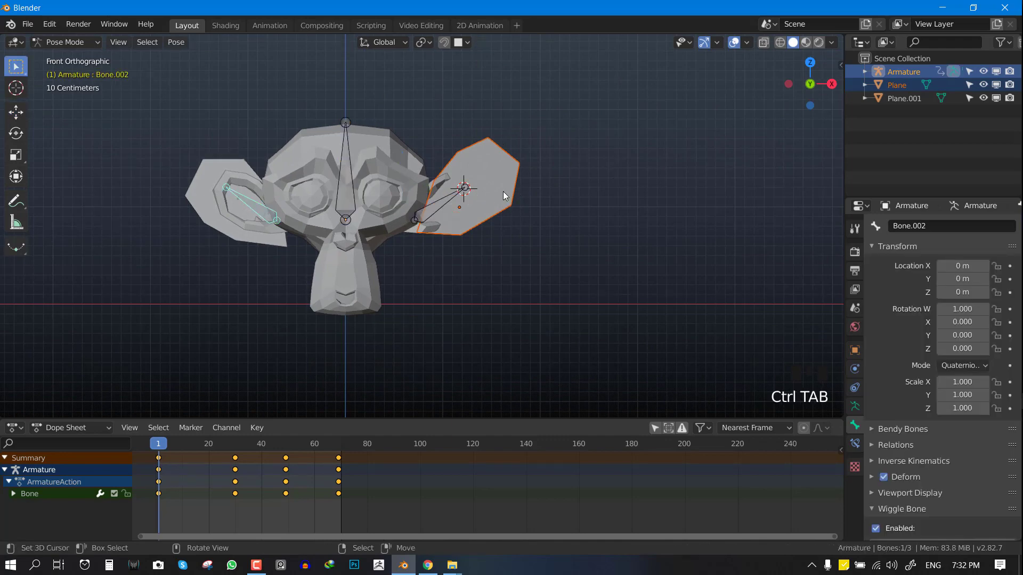
Step: Select the +X ear bone and use Set and align bone shape to assign the selected plane as its custom shape
scroll(503, 194, up, 1)
middle_drag(503, 191, 434, 219)
scroll(503, 194, up, 1)
scroll(514, 181, up, 1)
scroll(484, 172, down, 1)
right_click(453, 193)
key(w)
right_click(533, 148)
key(w)
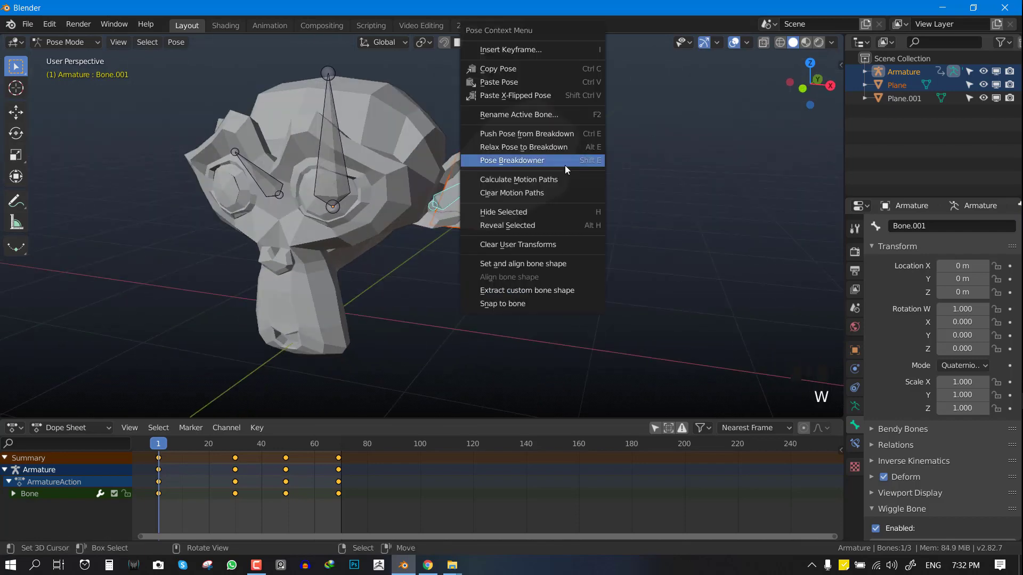
click(519, 265)
key(KP_1)
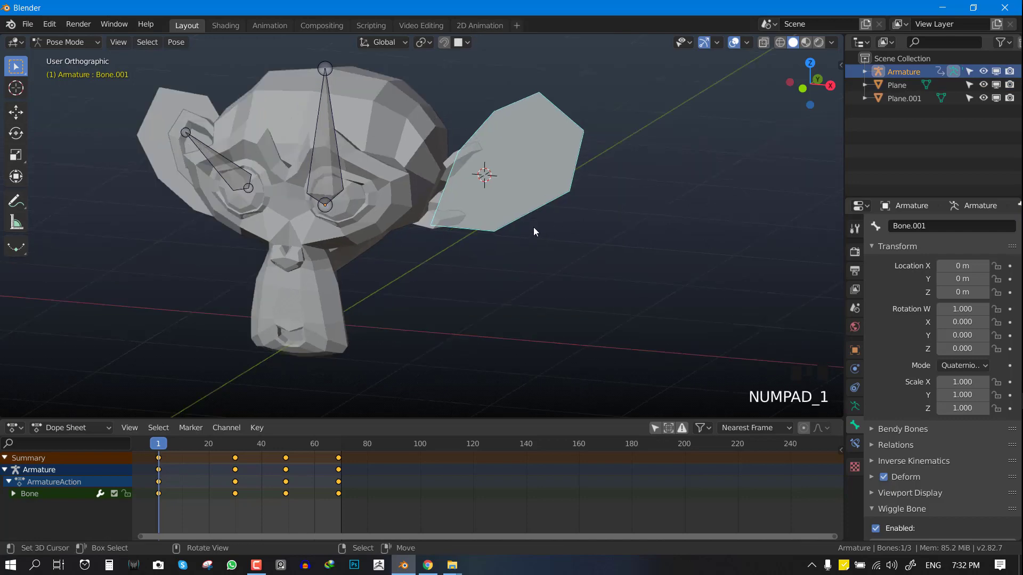
Step: Return the armature to Object Mode and disable the original ear plane in the viewport
key(alt+a)
scroll(490, 206, down, 3)
key(ctrl+Tab)
scroll(514, 190, up, 2)
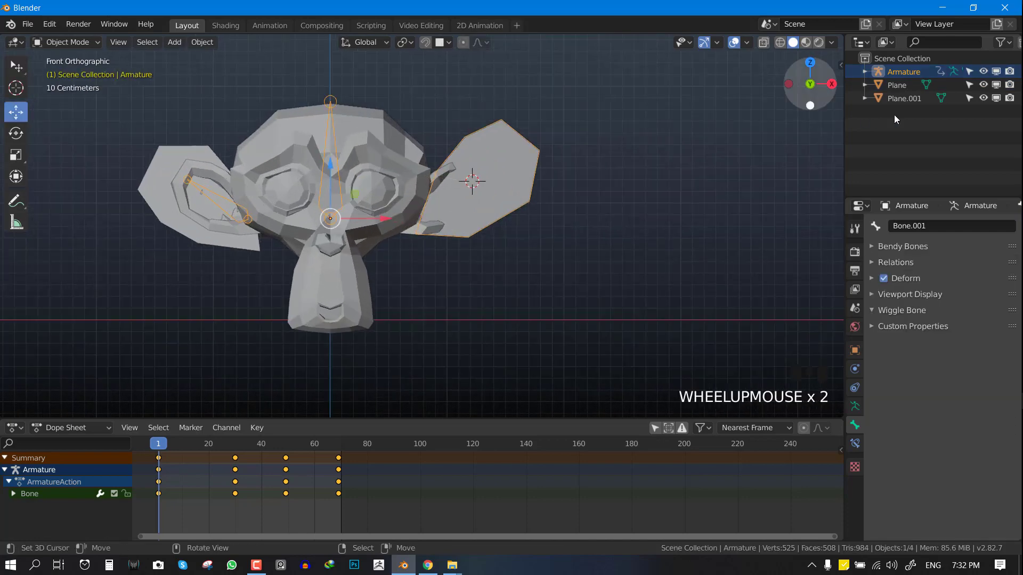
click(997, 87)
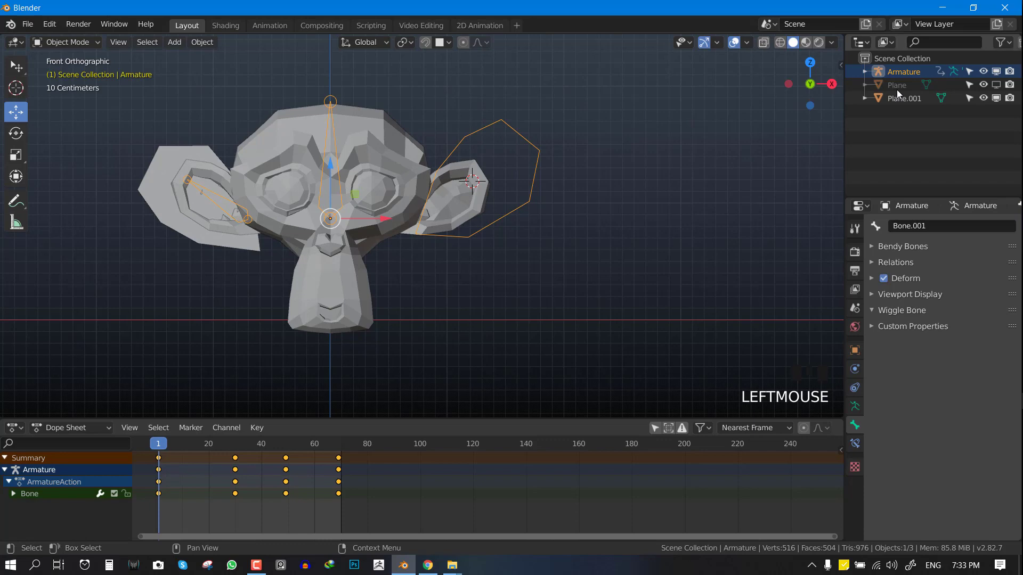
Step: Test the custom shape in Pose Mode by trial rotating and moving the +X ear bone, cancelling both transforms
middle_drag(613, 155, 533, 167)
right_click(550, 174)
key(KP_1)
key(ctrl+Tab)
right_click(542, 176)
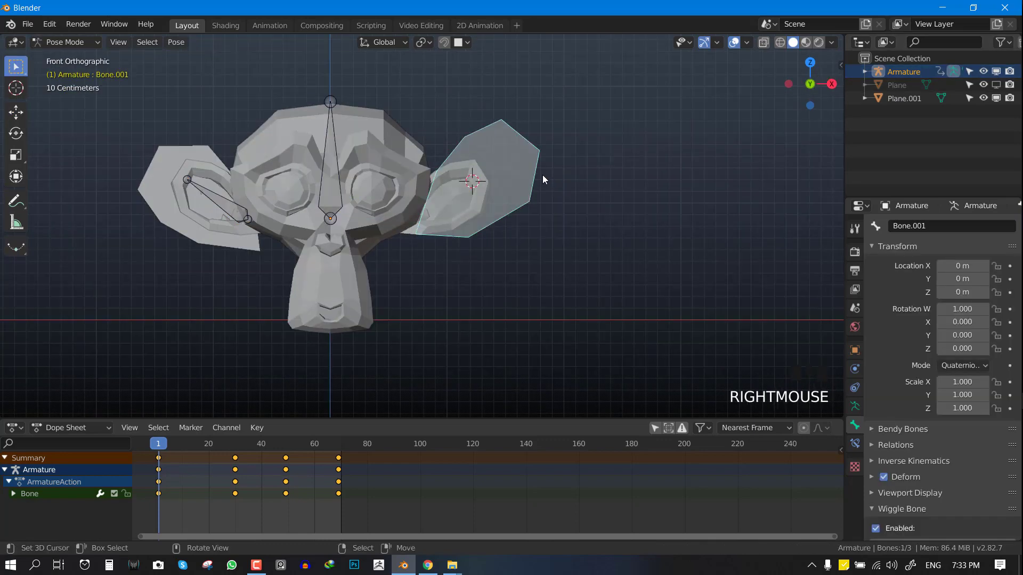
key(r)
right_click(496, 234)
key(g)
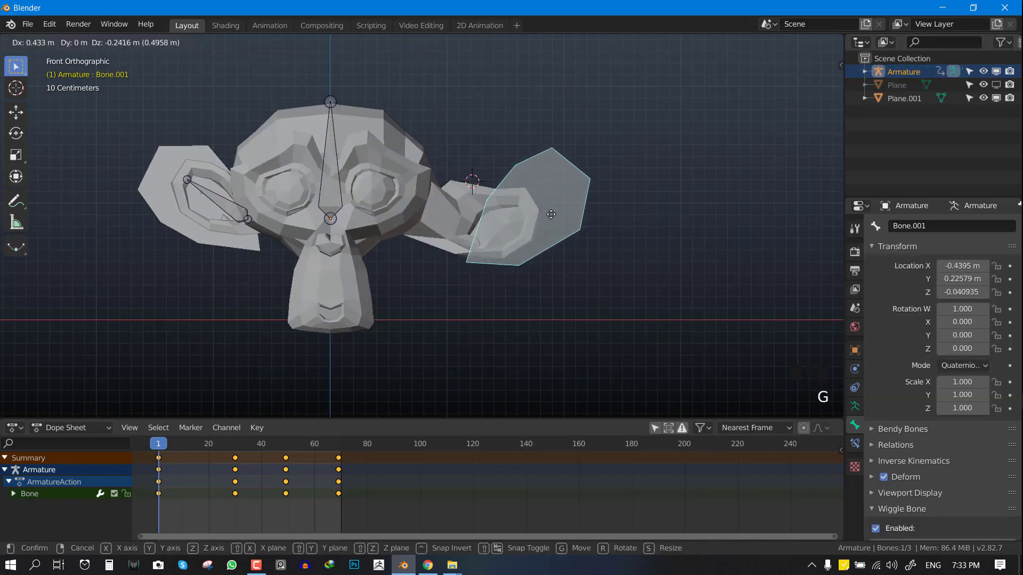
right_click(512, 235)
middle_drag(512, 235, 361, 239)
key(KP_1)
Step: Select the duplicated plane with the armature, and set and align it as the -X ear bone's custom shape in Pose Mode
key(ctrl+Tab)
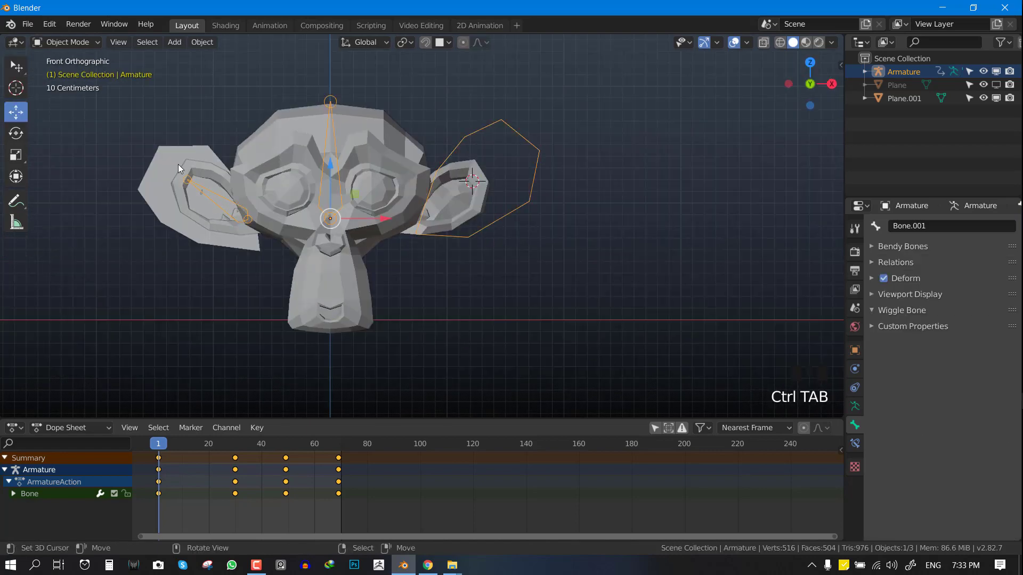
right_click(178, 164)
shift+middle_drag(229, 195, 253, 192)
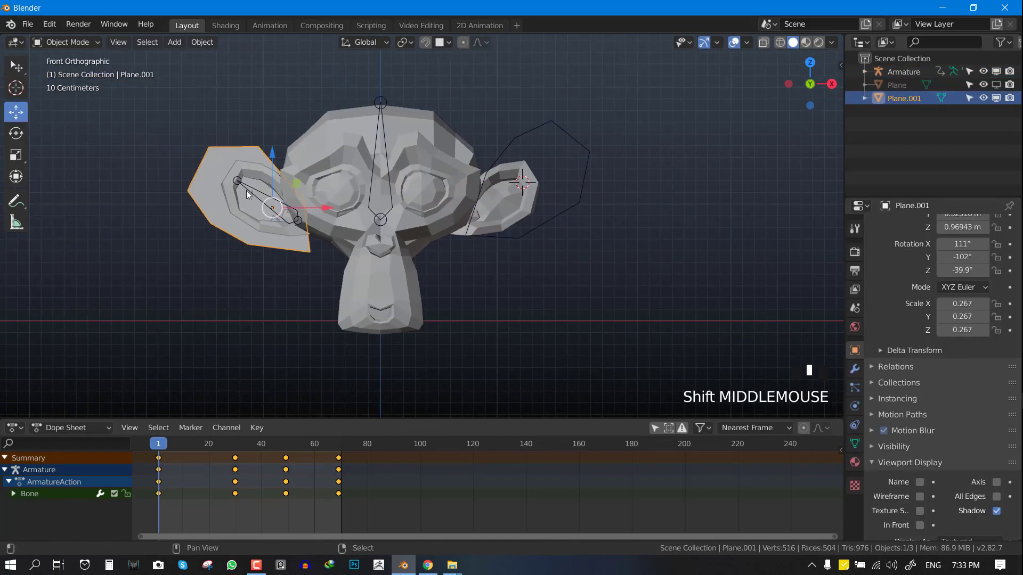
shift+right_click(248, 191)
key(ctrl+Tab)
right_click(251, 190)
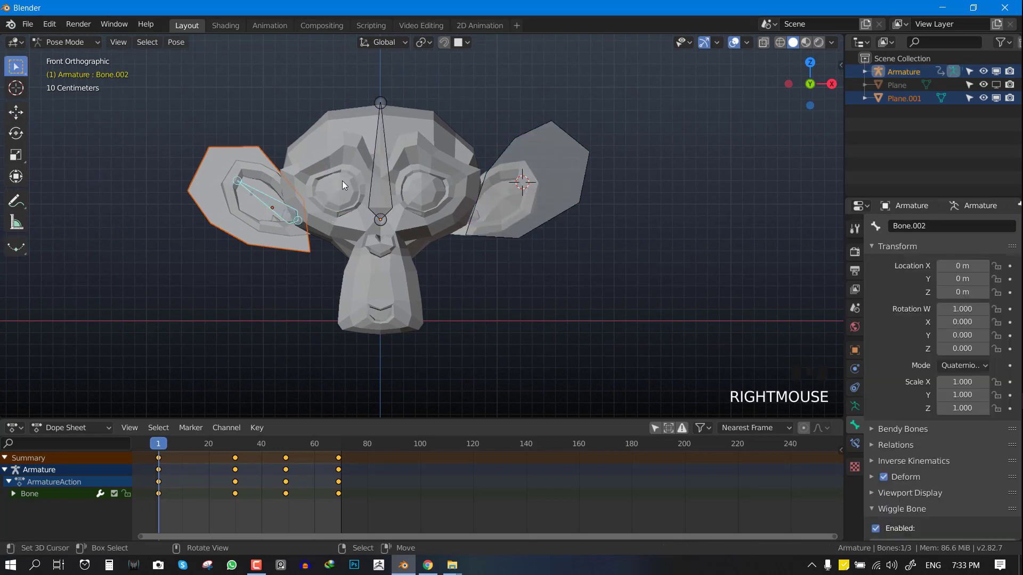
key(w)
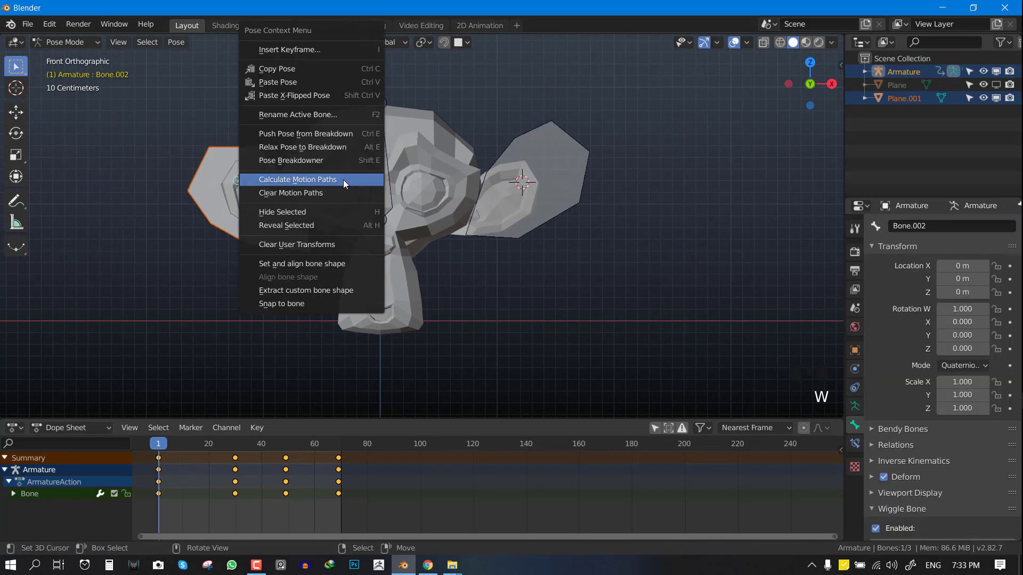
click(335, 265)
Step: Return to Object Mode, keep both ear planes enabled in the viewport, and delete them from the scene
key(ctrl+Tab)
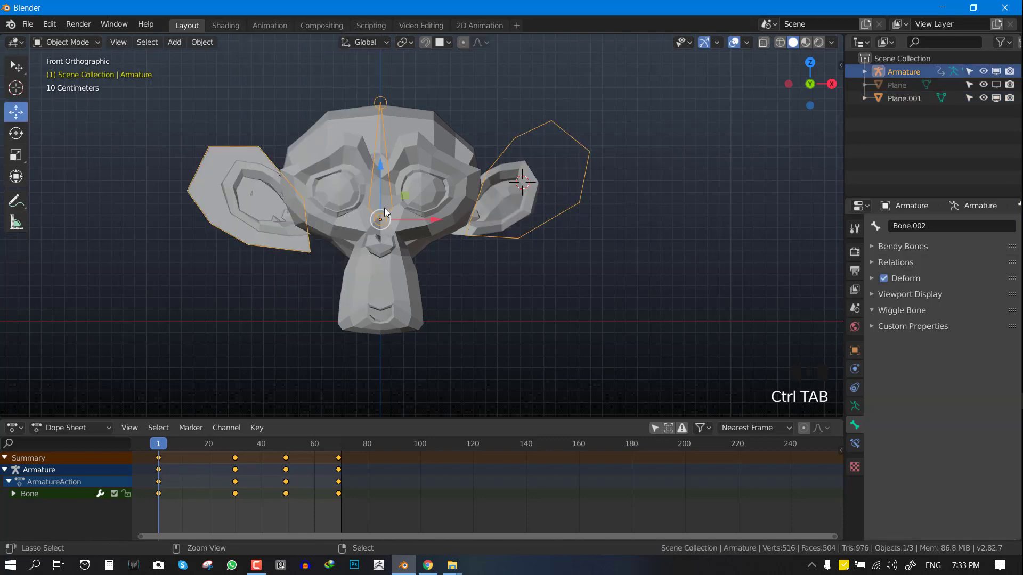
key(alt+a)
click(997, 98)
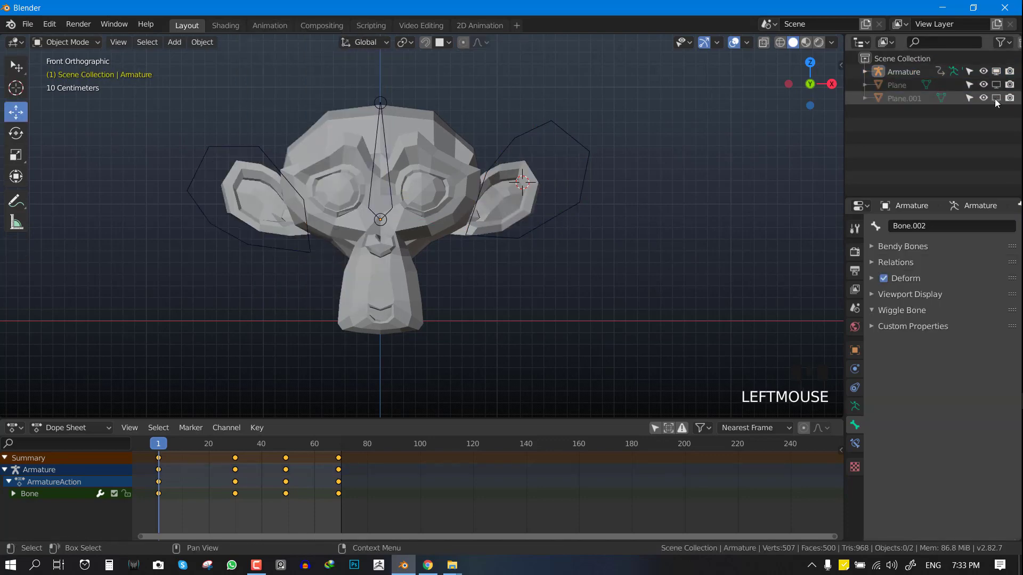
click(997, 98)
click(996, 85)
click(902, 99)
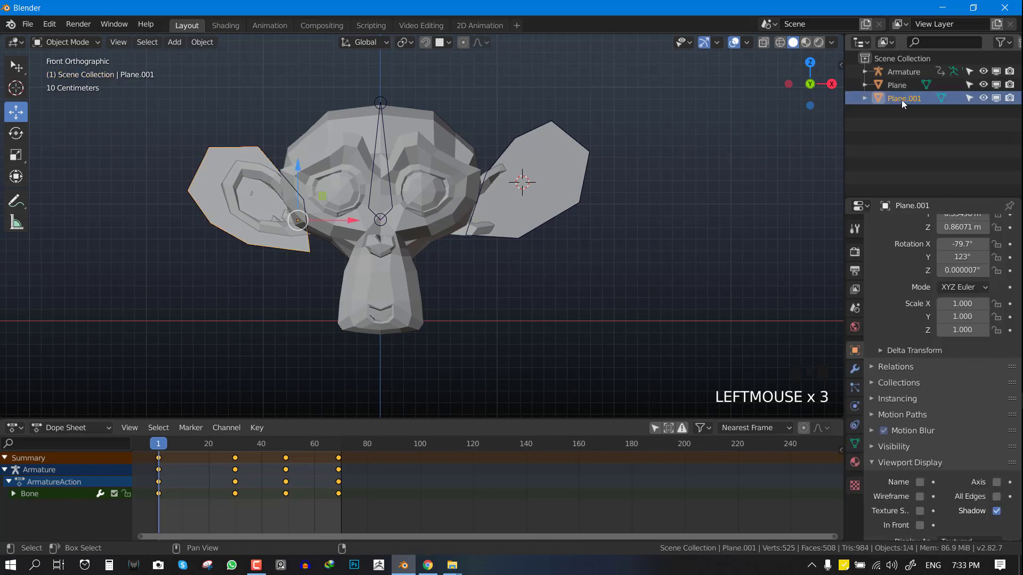
shift+click(903, 84)
key(x)
click(570, 175)
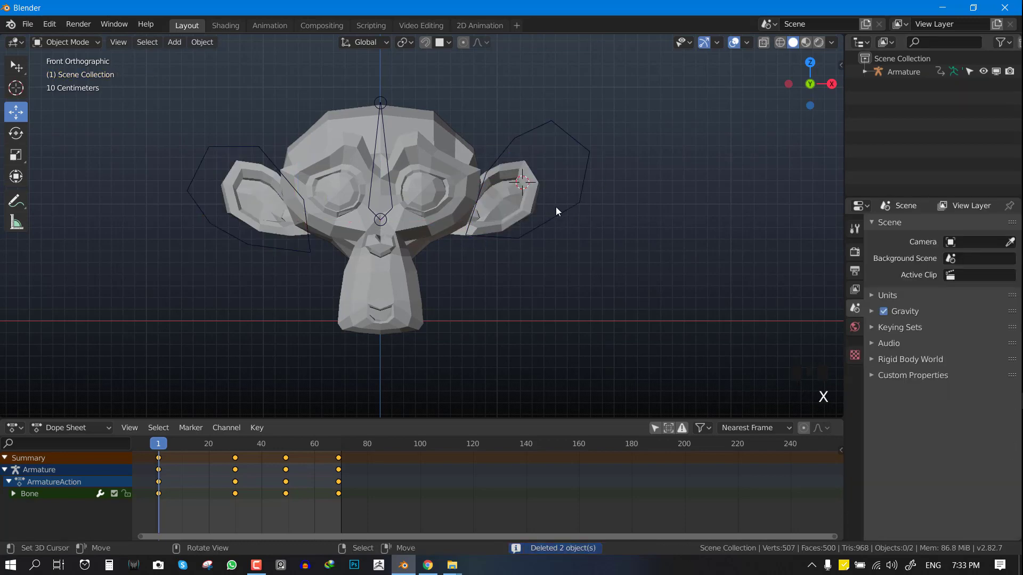
Step: Play the animation in front and perspective views, toggling the overlays off and on, to examine how the ear bone shapes follow the jiggling ears
right_click(583, 211)
key(shift+space)
scroll(586, 211, down, 2)
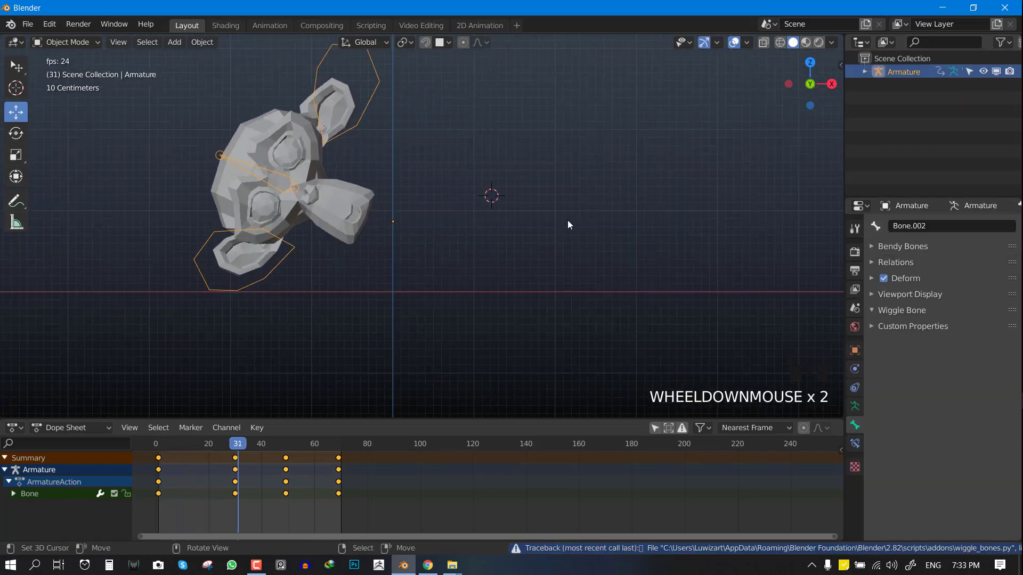
key(alt+a)
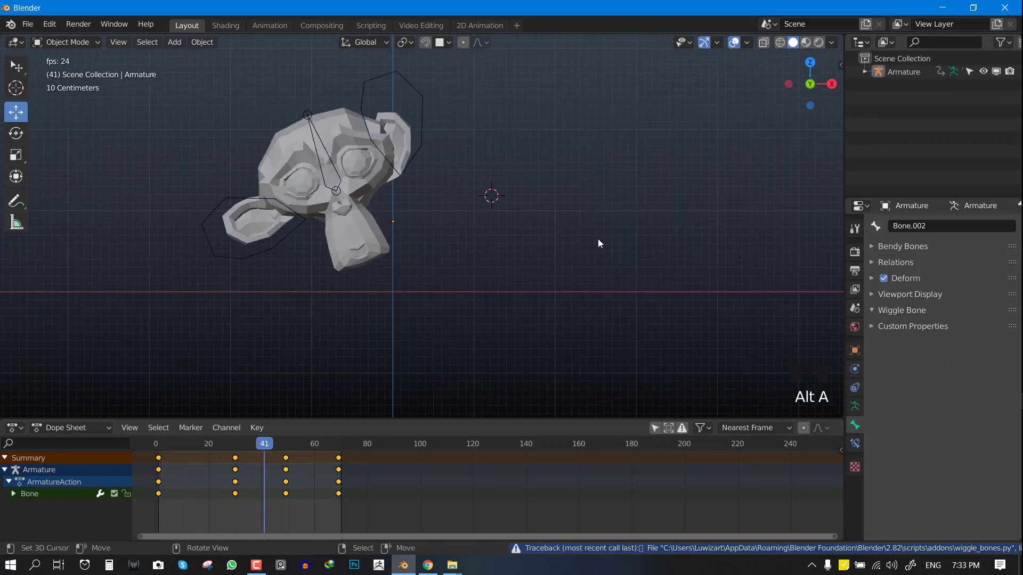
click(738, 42)
middle_drag(543, 184, 531, 193)
click(734, 46)
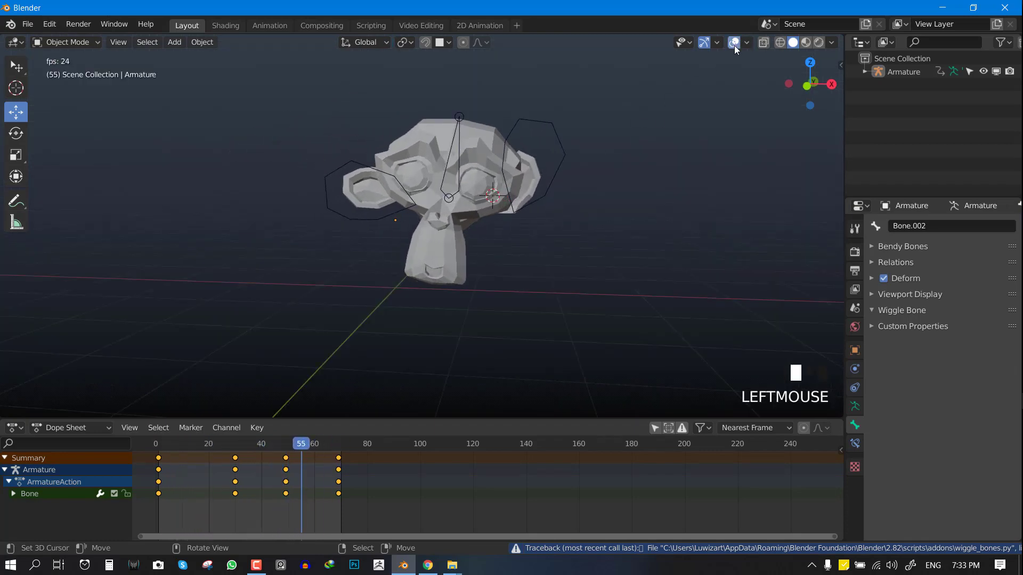
key(KP_1)
scroll(631, 178, down, 2)
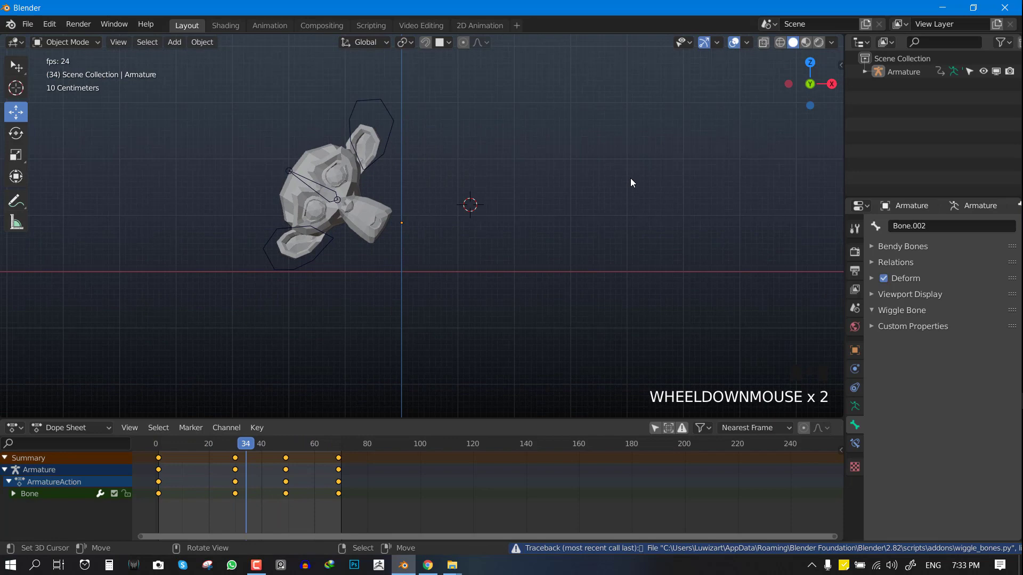